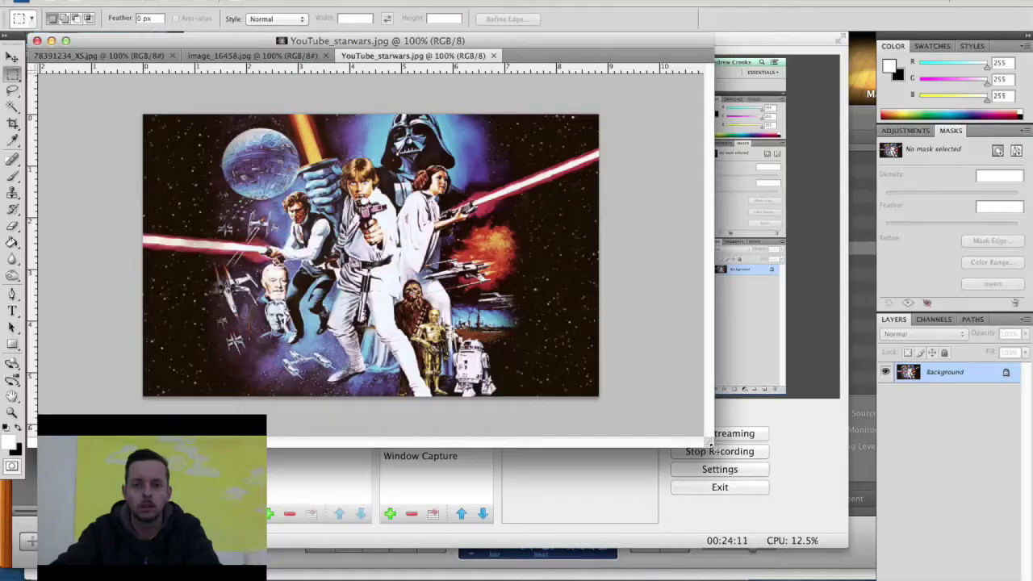
Enlarge the document window and compare the gun images, ending on the red caulking gun 78391234_XS.jpg
left_click_drag(712, 446, 870, 577)
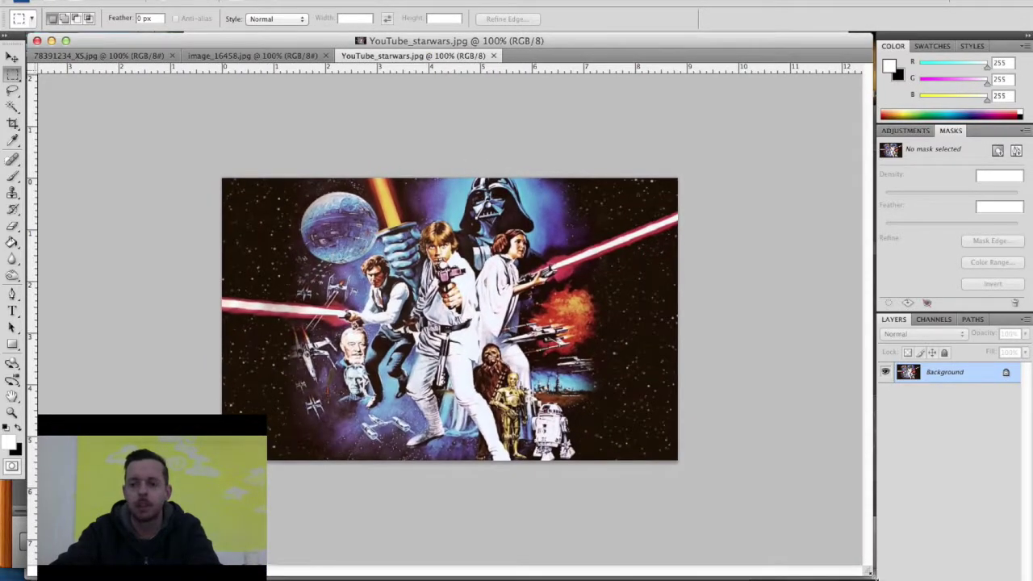
left_click(133, 57)
left_click(207, 57)
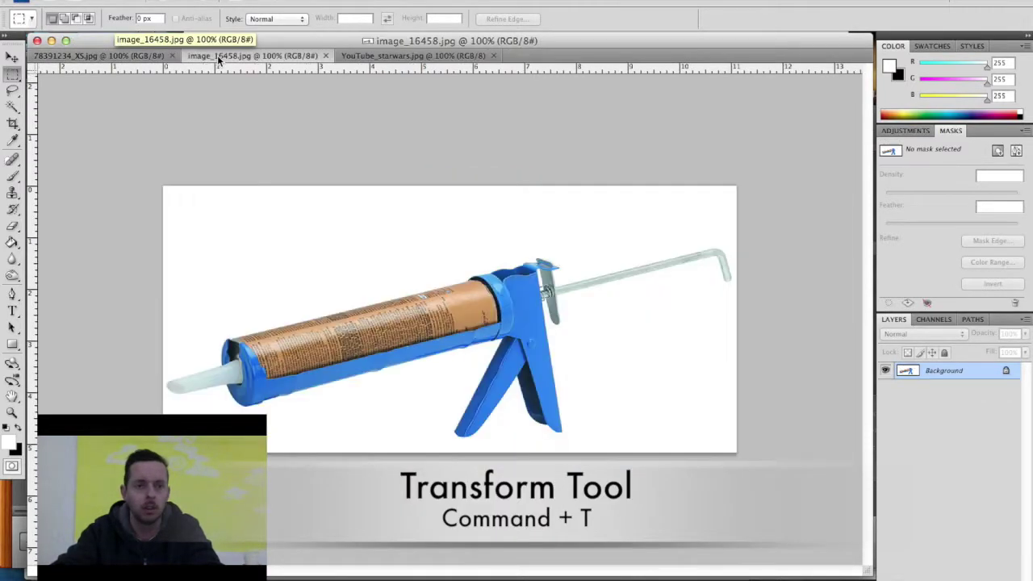
left_click(143, 56)
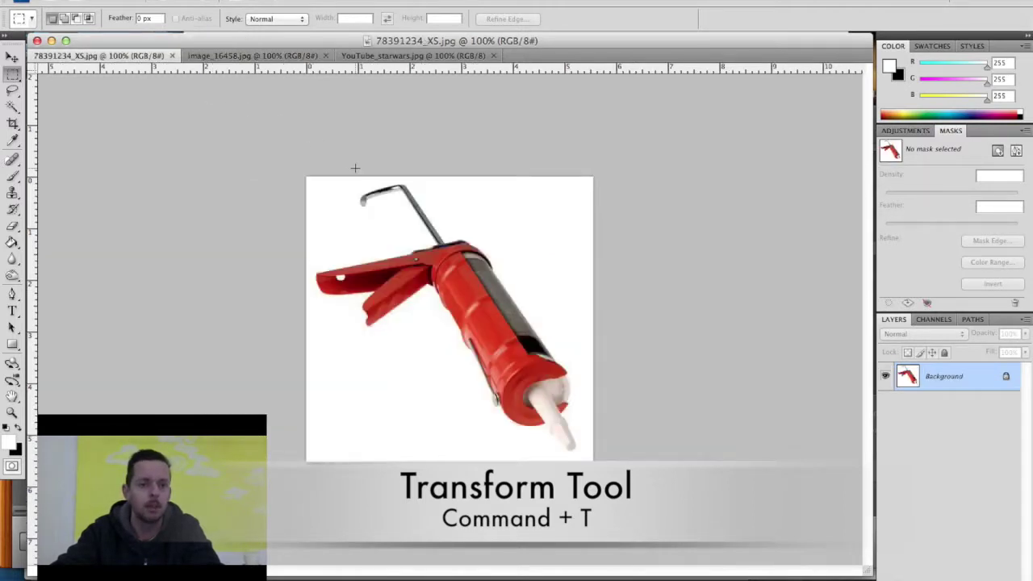
key("v")
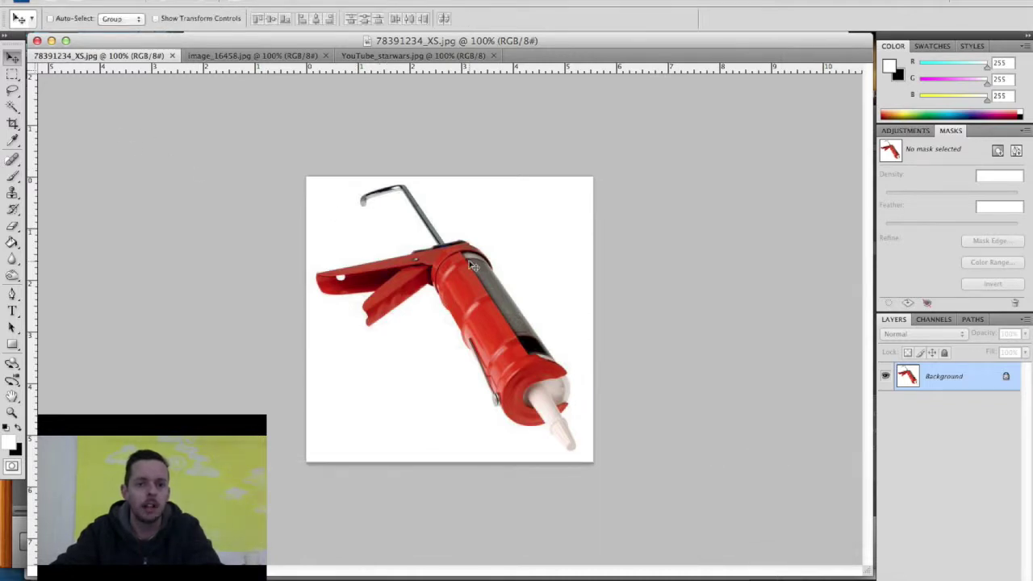
Drag the red and blue caulking guns into the YouTube_starwars poster as new layers
mouse_move(473, 266)
left_mouse_down()
mouse_move(394, 108)
mouse_move(398, 58)
mouse_move(466, 265)
left_mouse_up()
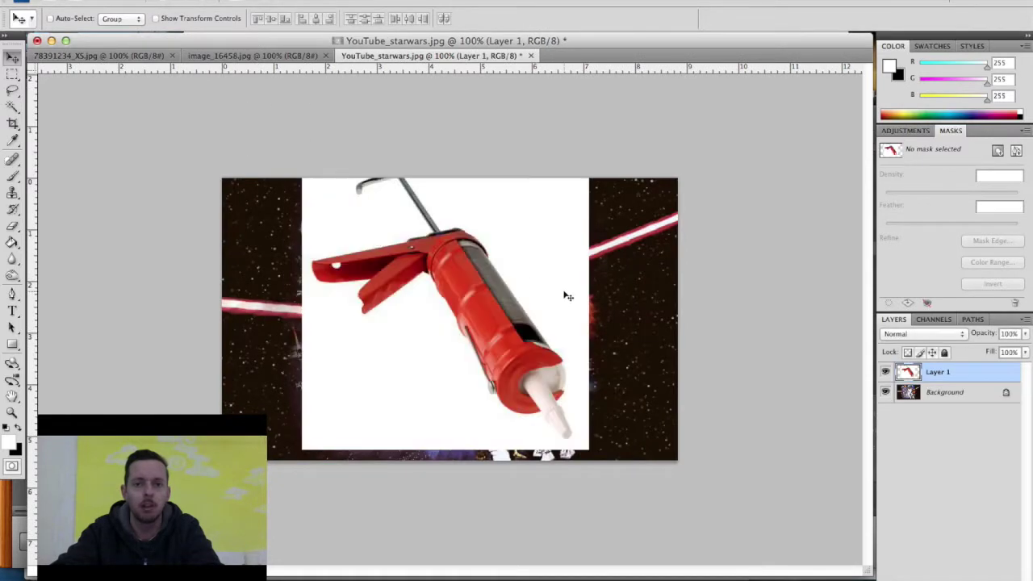
left_click(292, 58)
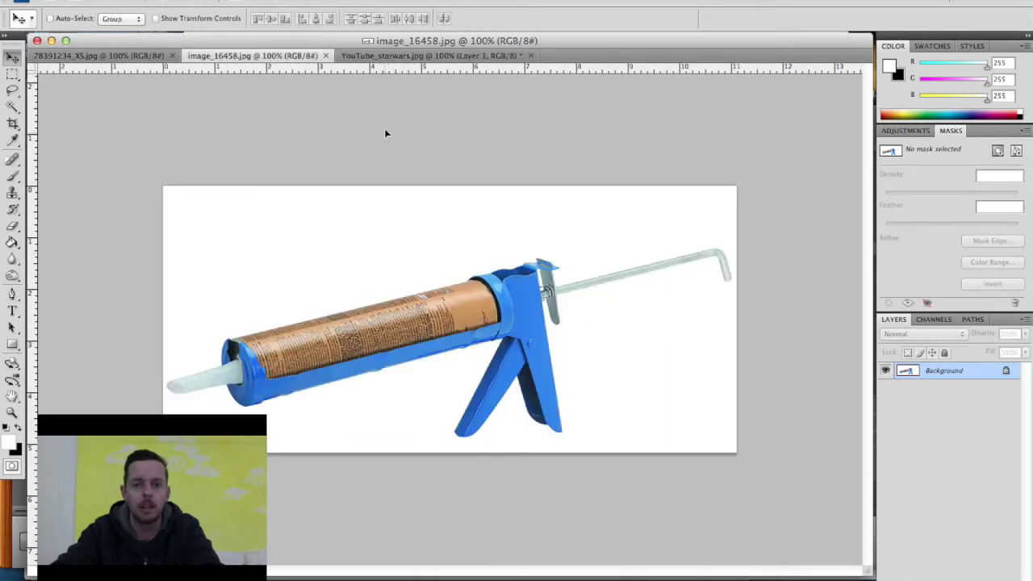
left_click_drag(385, 133, 480, 328)
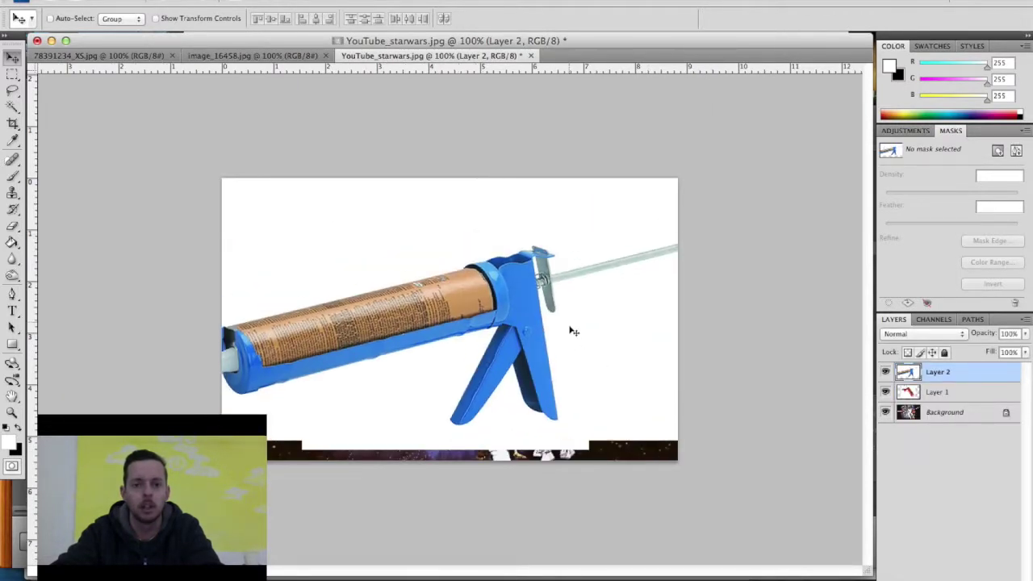
Hide the blue gun's Layer 2 and make Layer 1 active
left_click(885, 373)
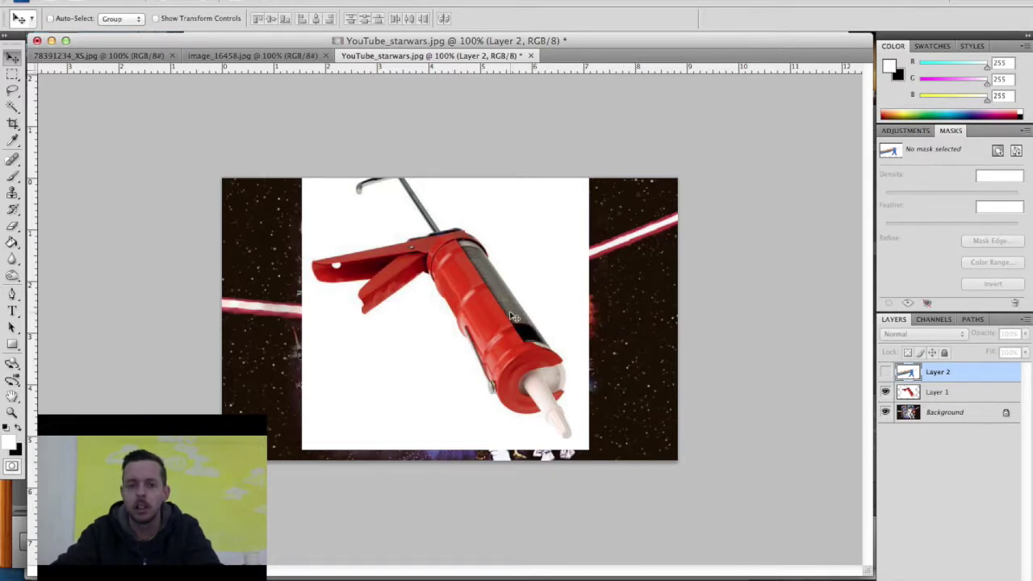
left_click(911, 394)
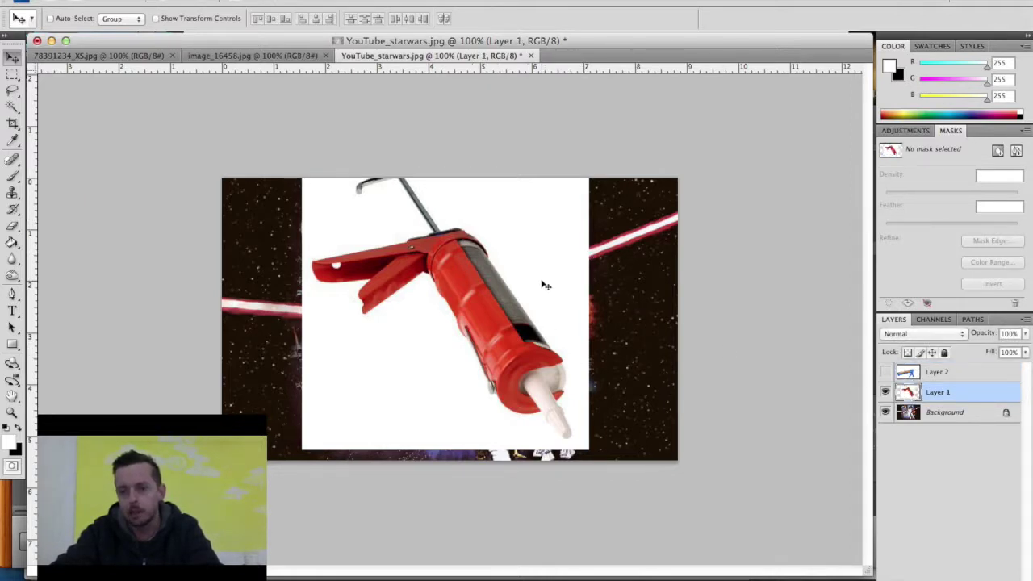
left_click(12, 107)
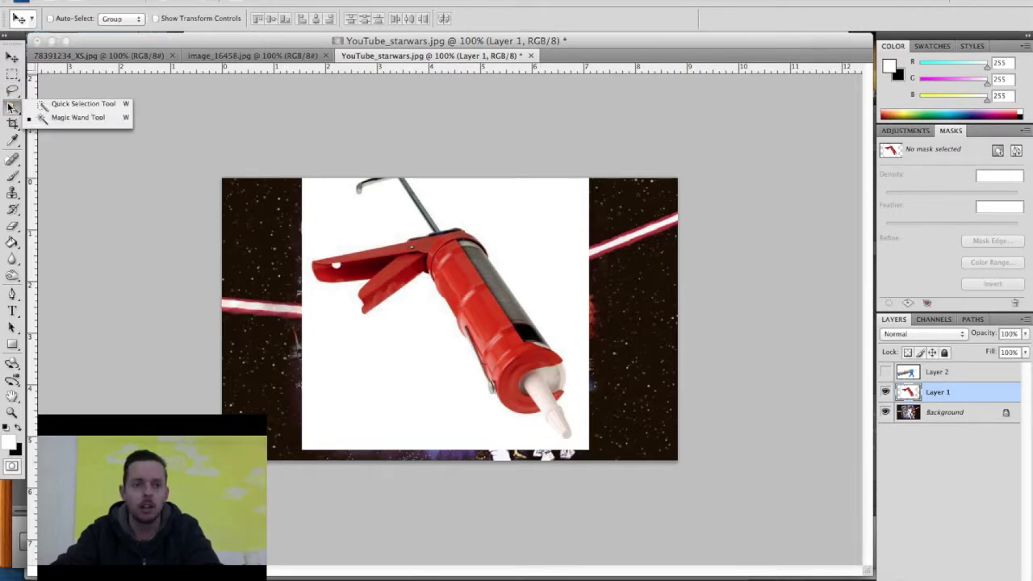
Magic Wand the white background around the red gun with Tolerance set to 20
left_click(61, 117)
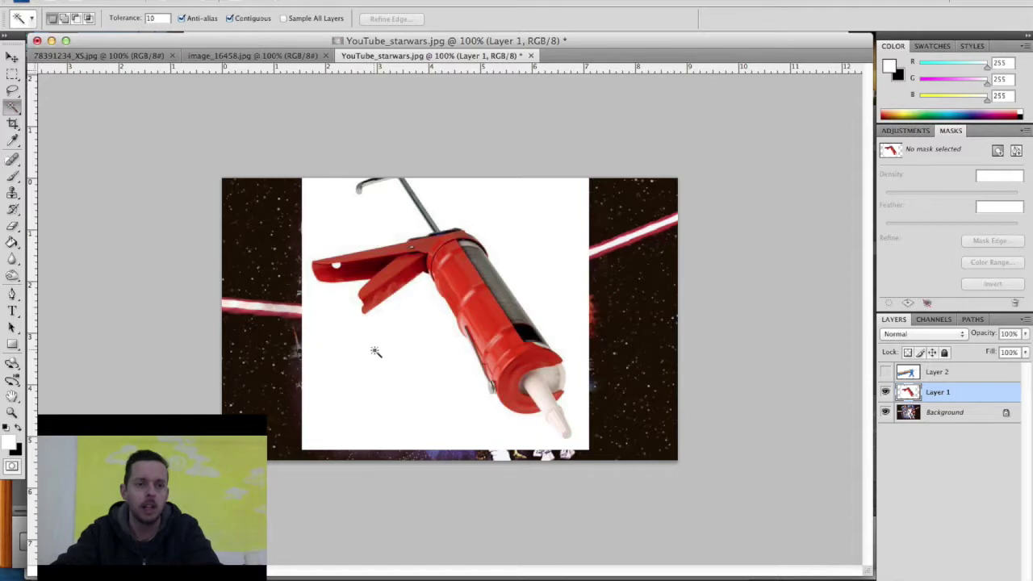
left_click(386, 373)
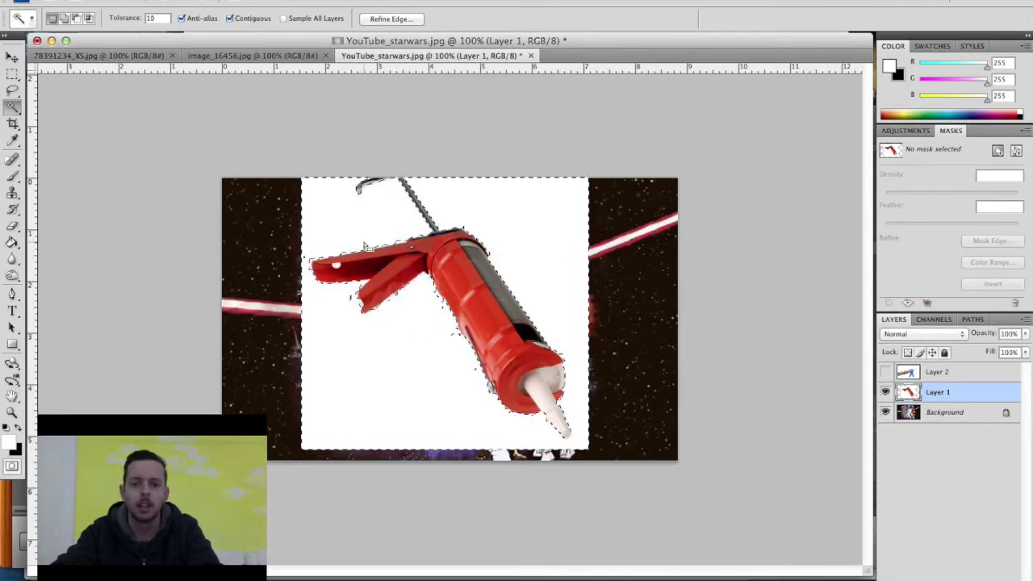
left_click(157, 19)
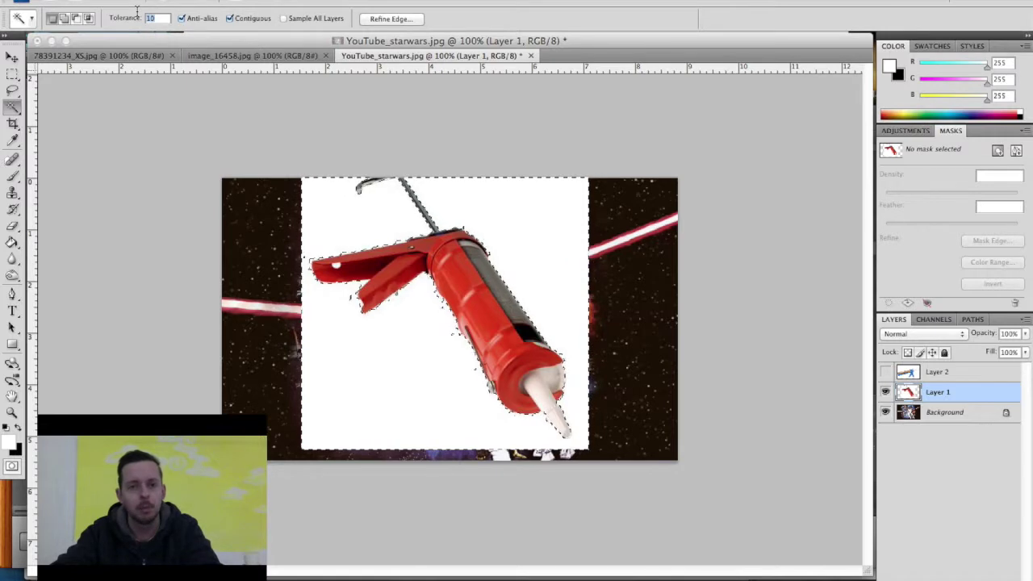
type("20")
key("Return")
key("super+d")
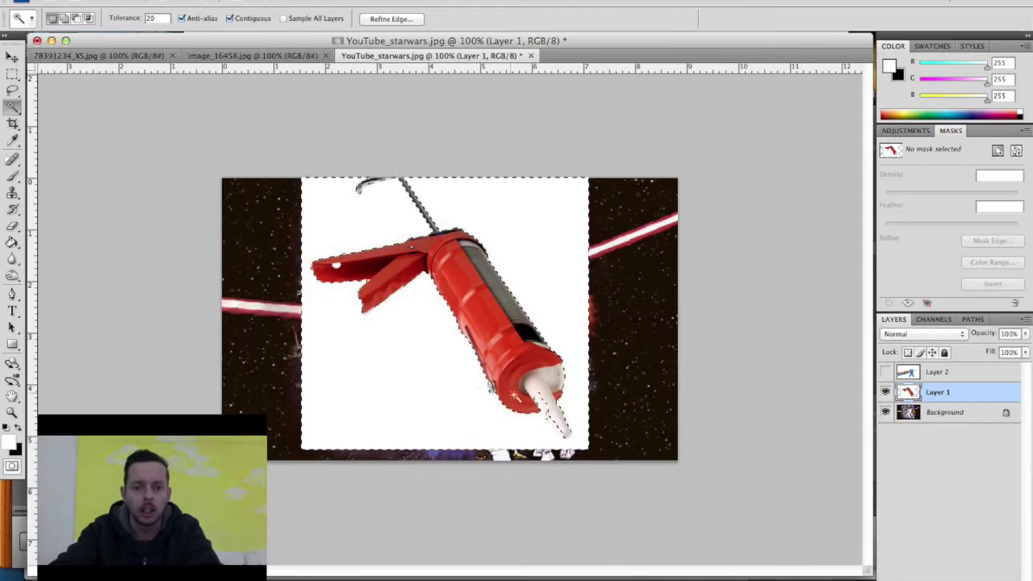
Refine the selection with Quick Selection, then invert it onto the red caulking gun
left_click(14, 107)
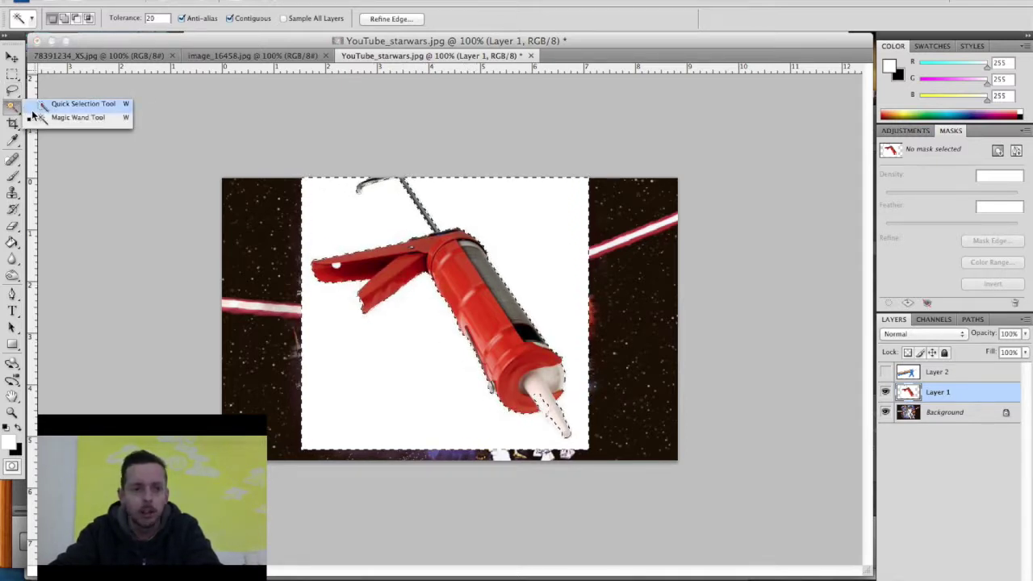
left_click(38, 106)
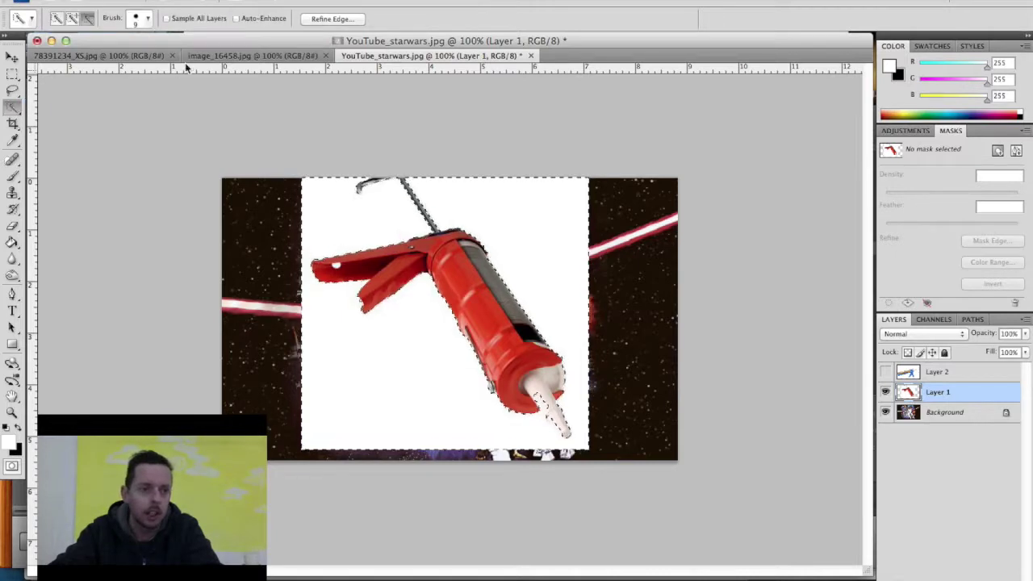
left_click(12, 59)
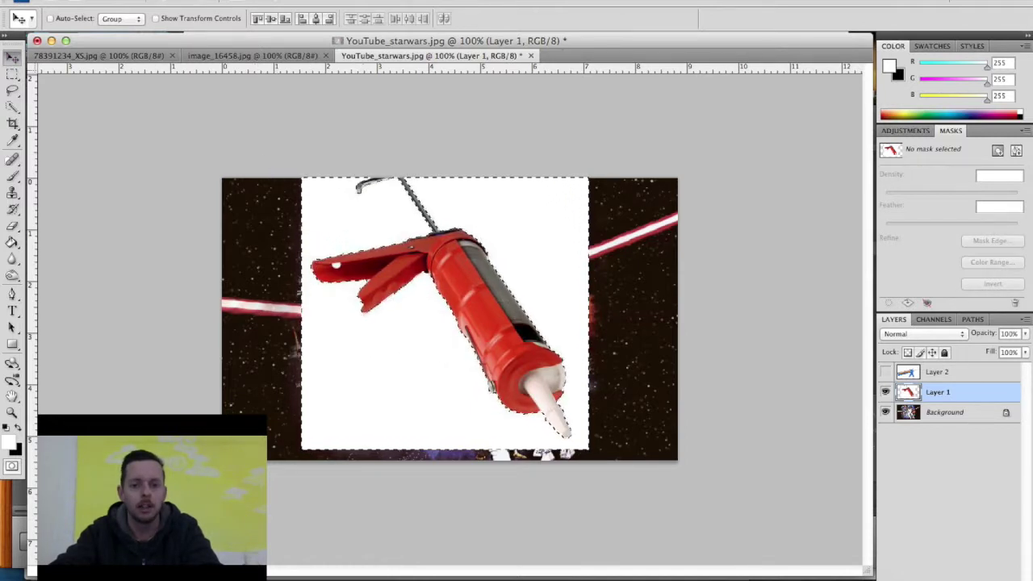
left_click(260, 0)
left_click(277, 34)
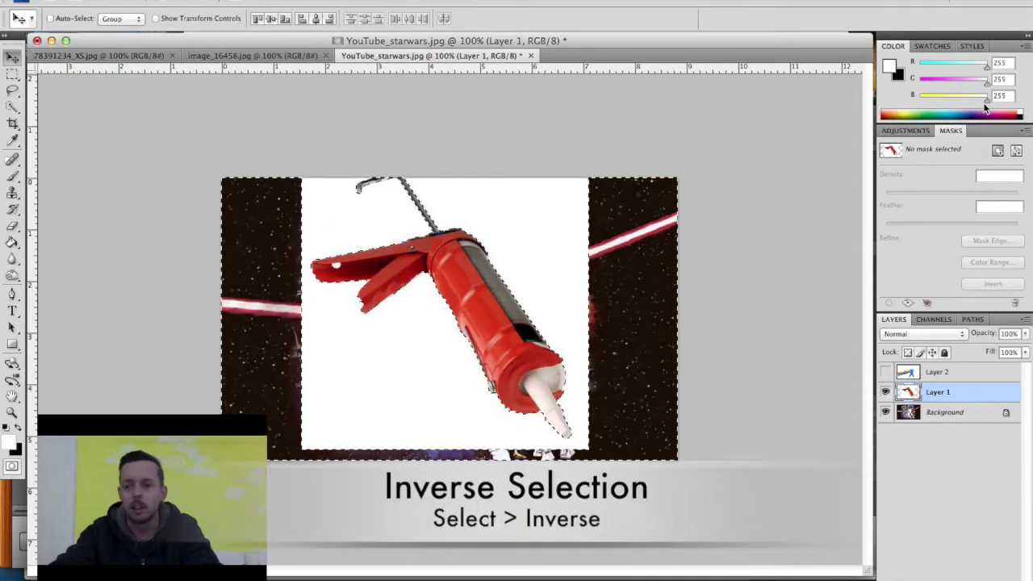
Add a pixel mask to Layer 1 hiding the white background, then target the layer's image
left_click(999, 151)
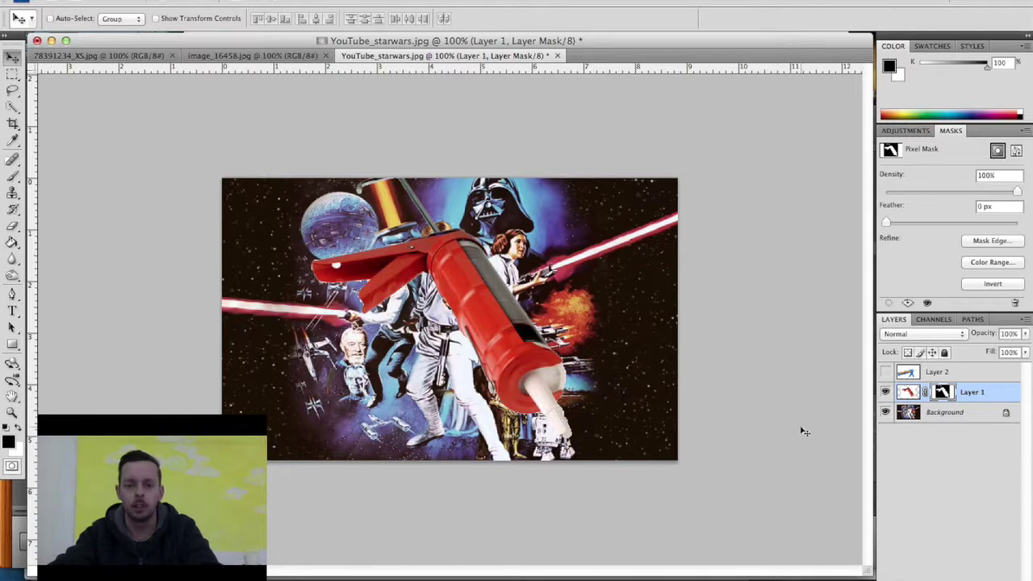
left_click(909, 392)
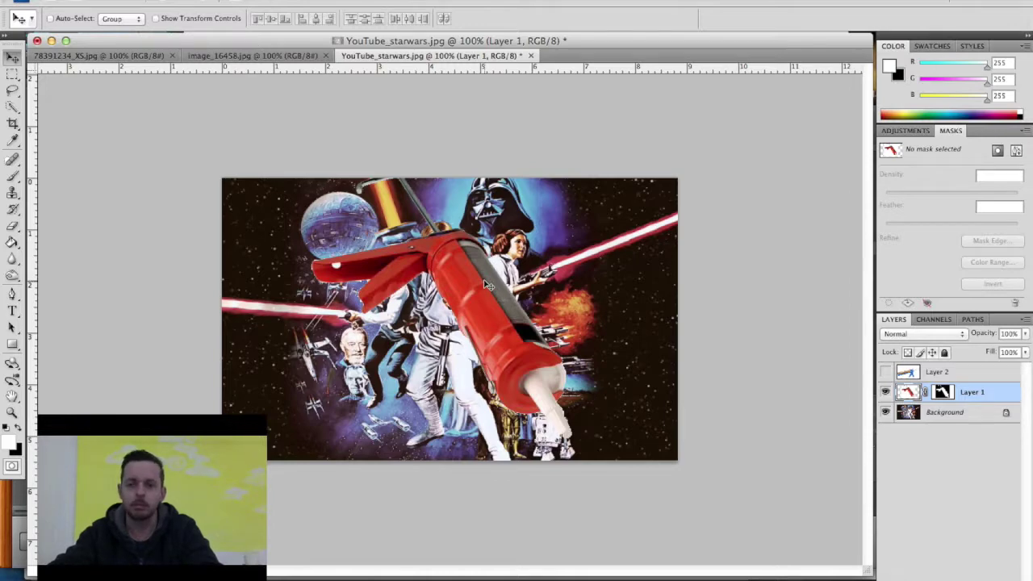
key("ctrl+t")
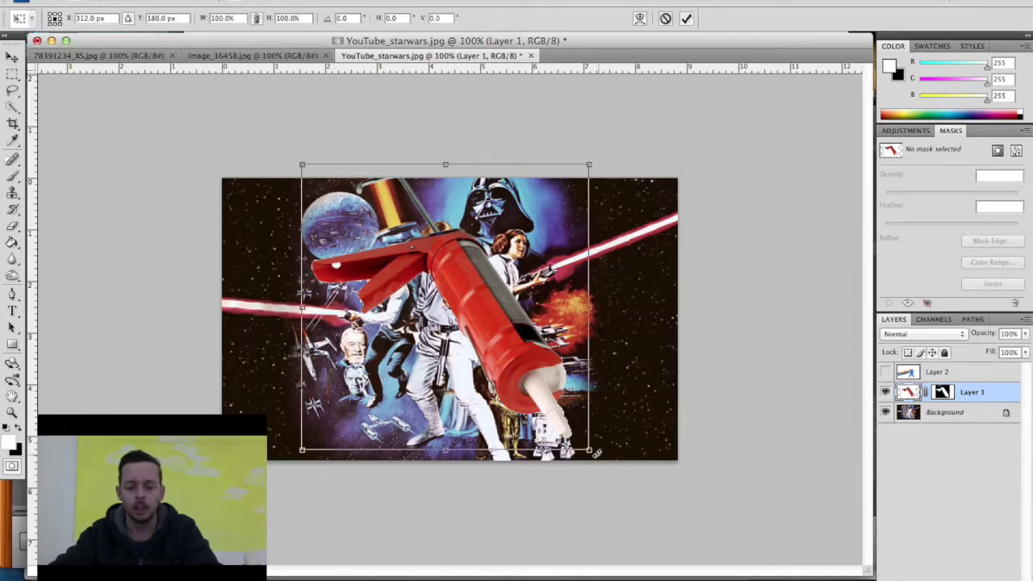
Rotate the red gun to -55°, scale it to 68.8%, place it on the hero's hand at 200% zoom
left_click_drag(597, 453, 653, 267)
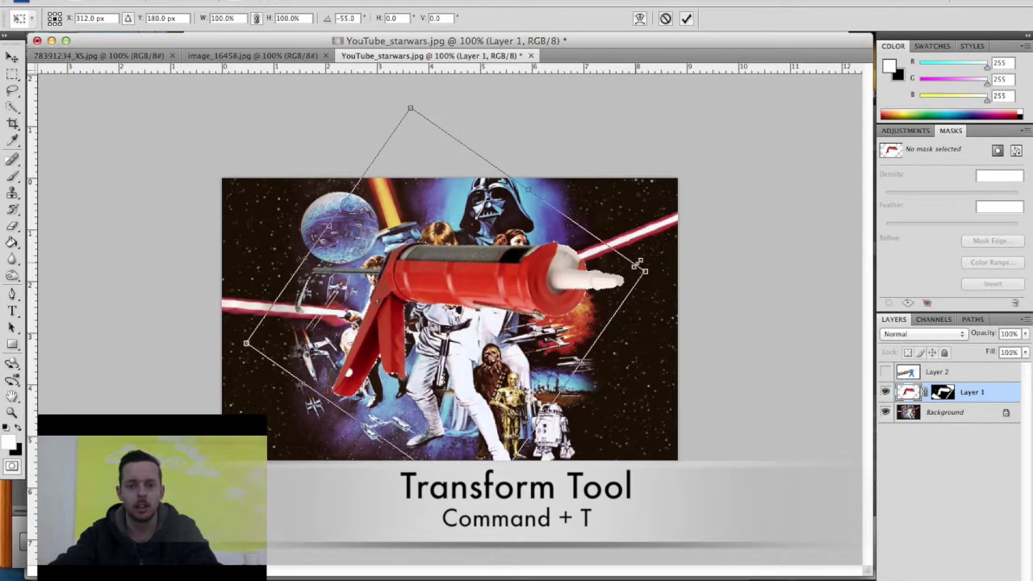
left_click_drag(644, 270, 522, 299)
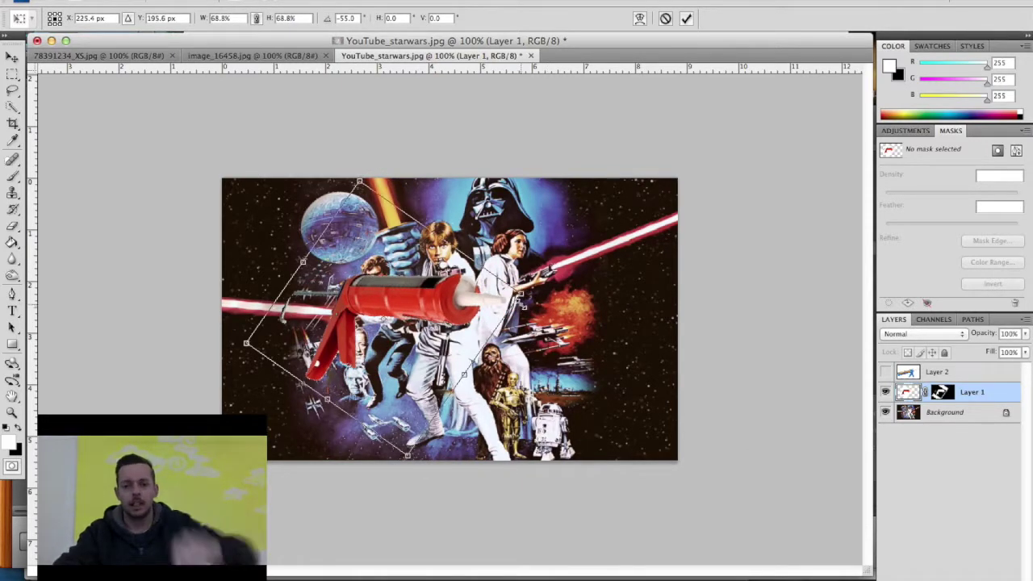
left_click_drag(423, 308, 516, 307)
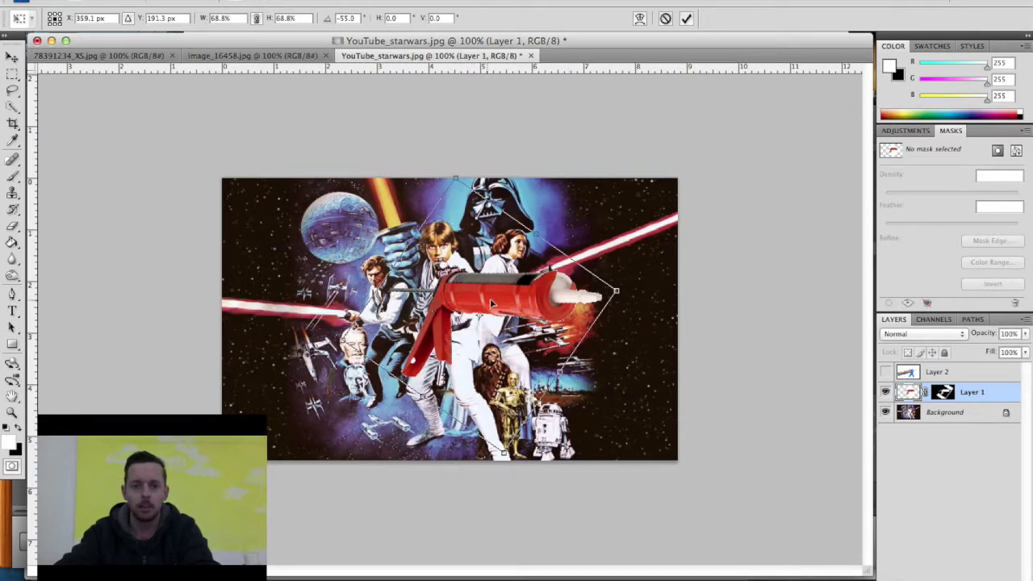
key("super+plus")
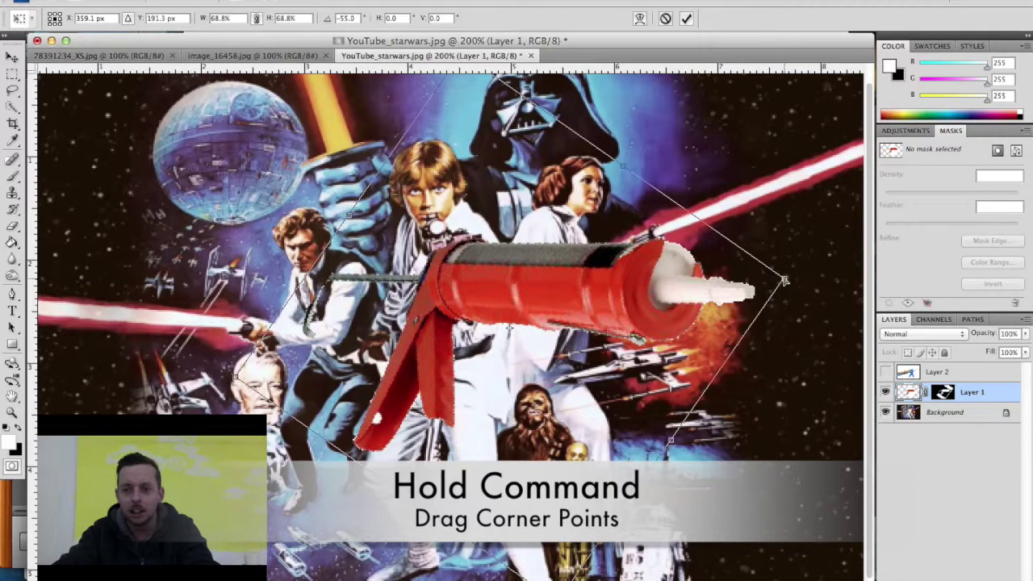
left_click_drag(785, 280, 678, 278)
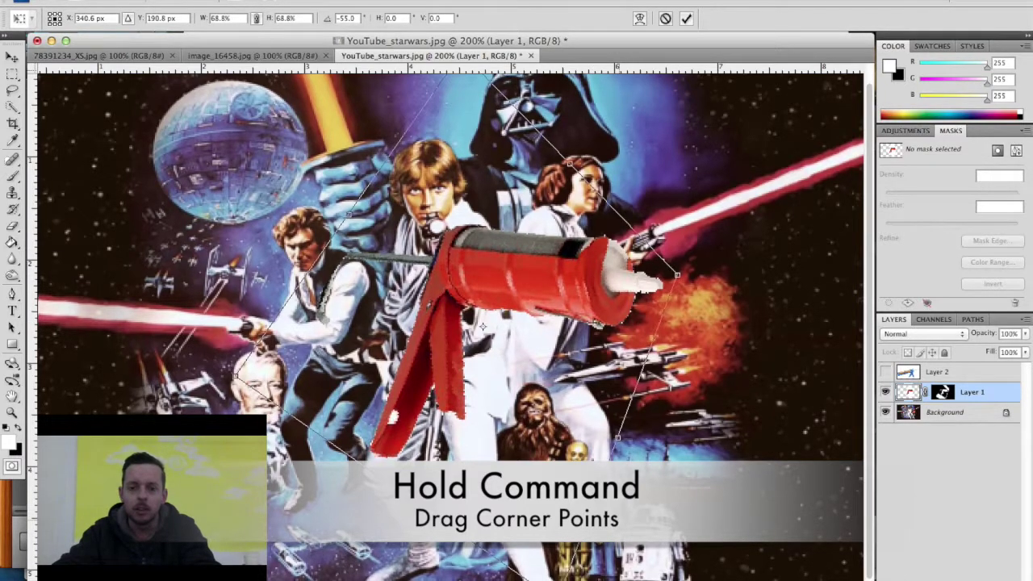
Skew, shorten, narrow and reshape the red caulking gun using the Free Transform handles
left_click_drag(483, 327, 457, 307)
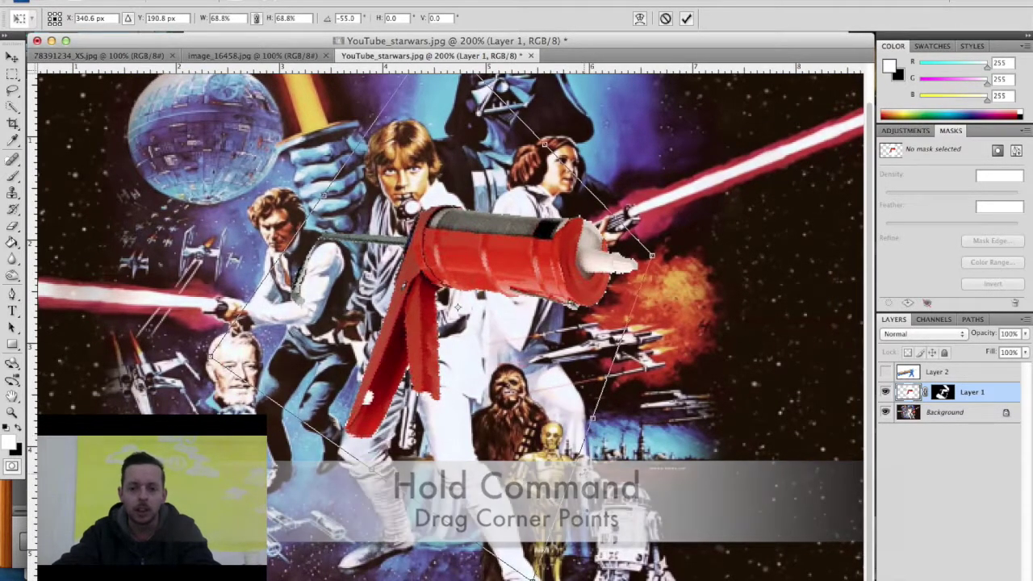
mouse_move(660, 370)
left_mouse_down()
mouse_move(699, 410)
mouse_move(663, 372)
left_mouse_up()
left_click_drag(663, 327, 666, 330)
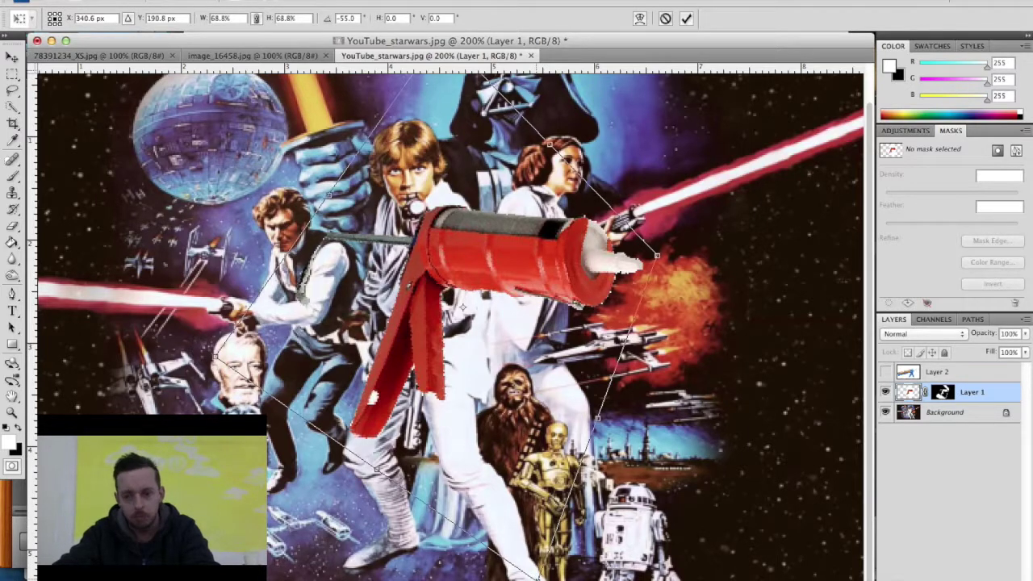
left_click_drag(376, 469, 367, 420)
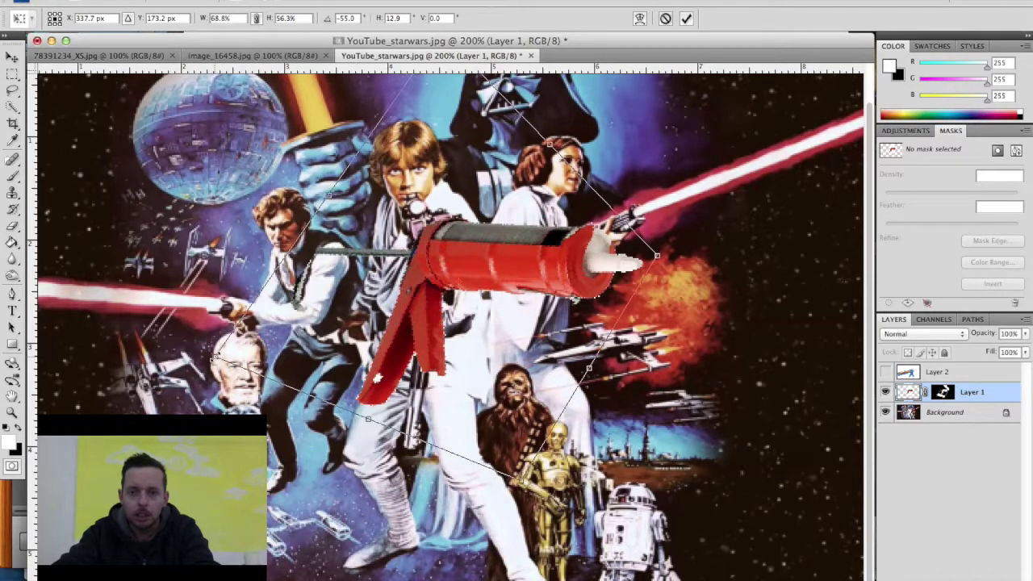
left_click_drag(214, 358, 384, 331)
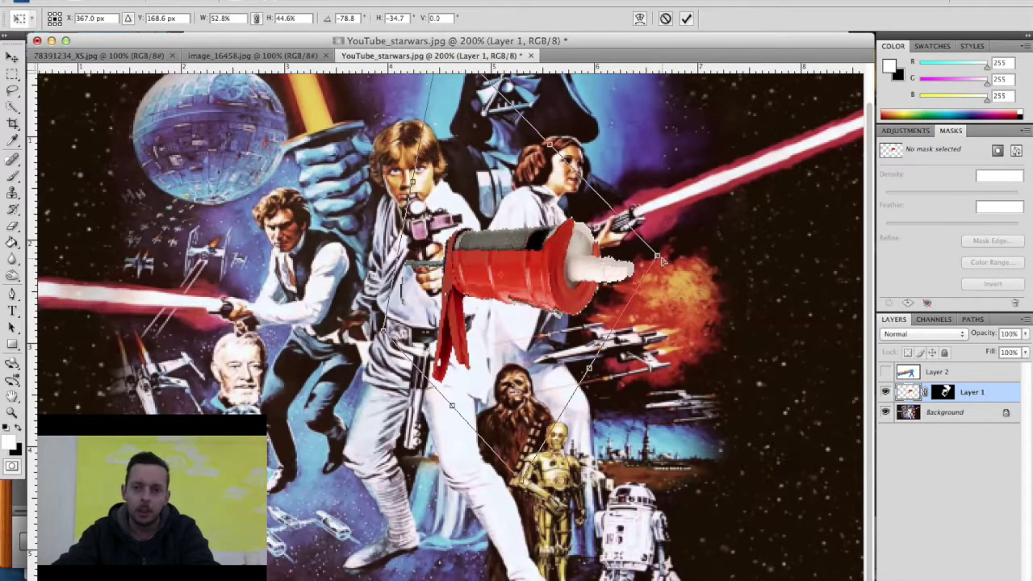
left_click_drag(658, 259, 674, 244)
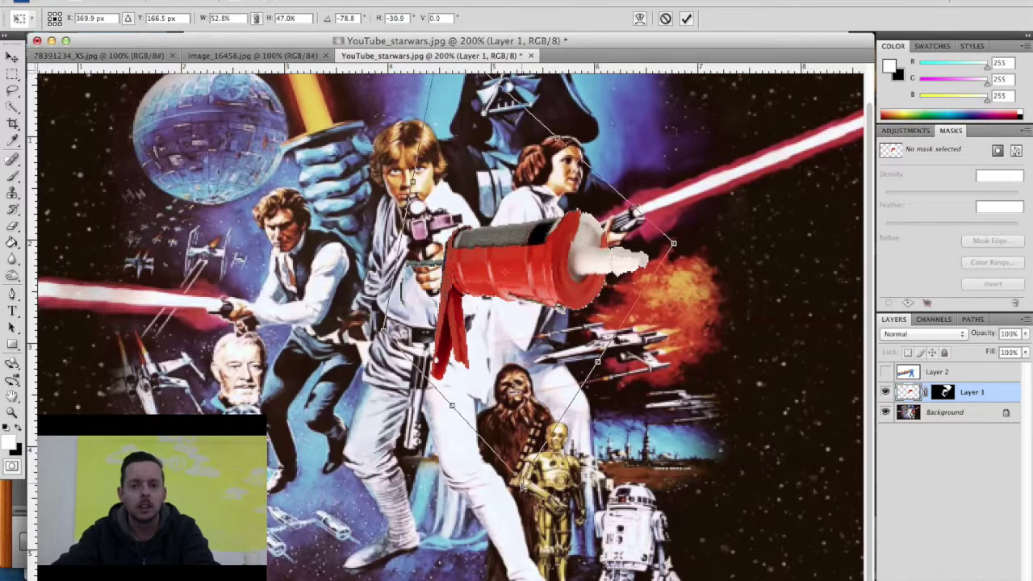
left_click_drag(522, 488, 491, 477)
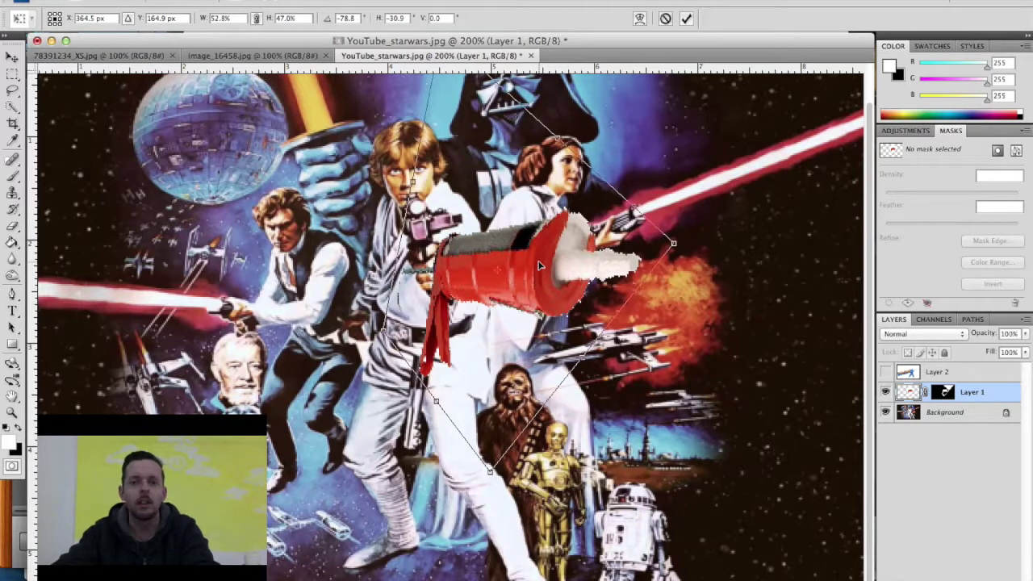
Reposition and re-angle the gun across Luke, nudge it into place, and apply the transform
left_click_drag(537, 278, 505, 258)
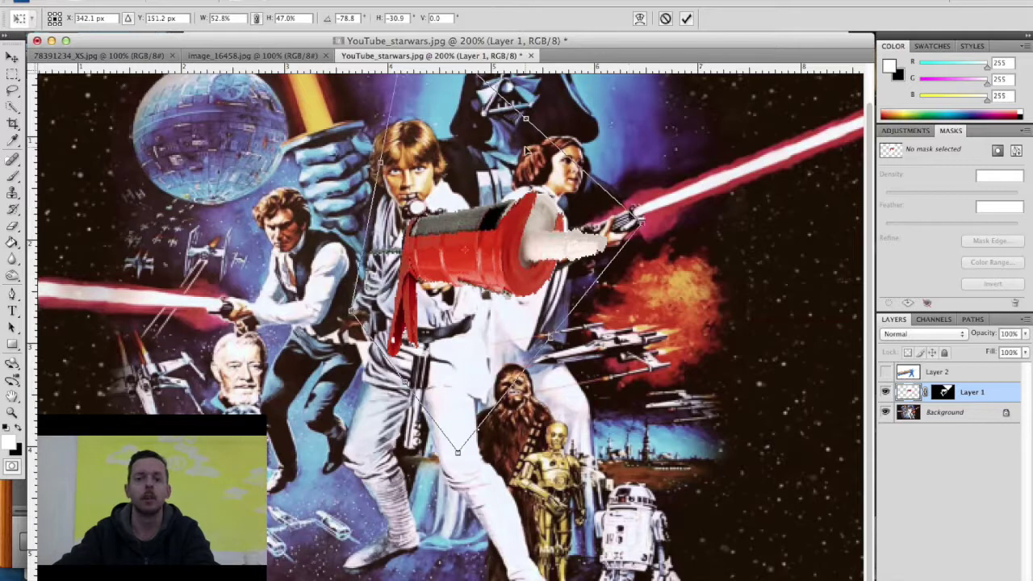
left_click_drag(582, 90, 591, 131)
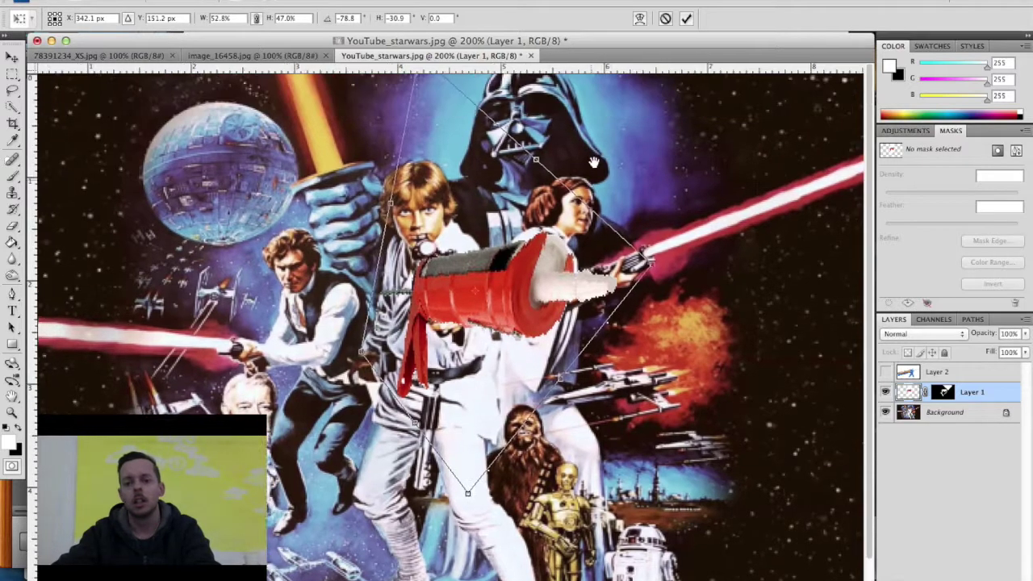
left_click_drag(549, 167, 543, 171)
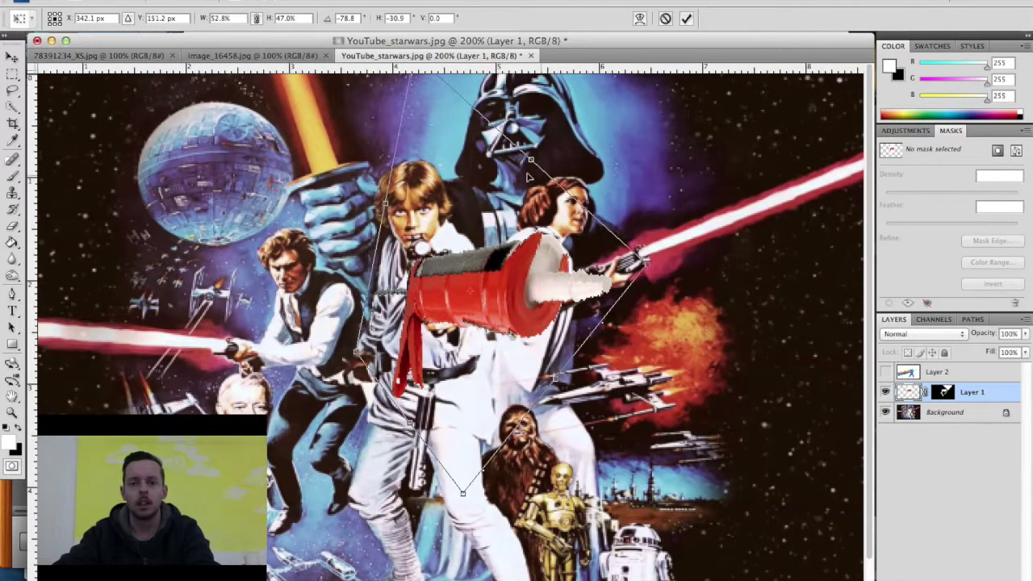
left_click_drag(488, 200, 502, 250)
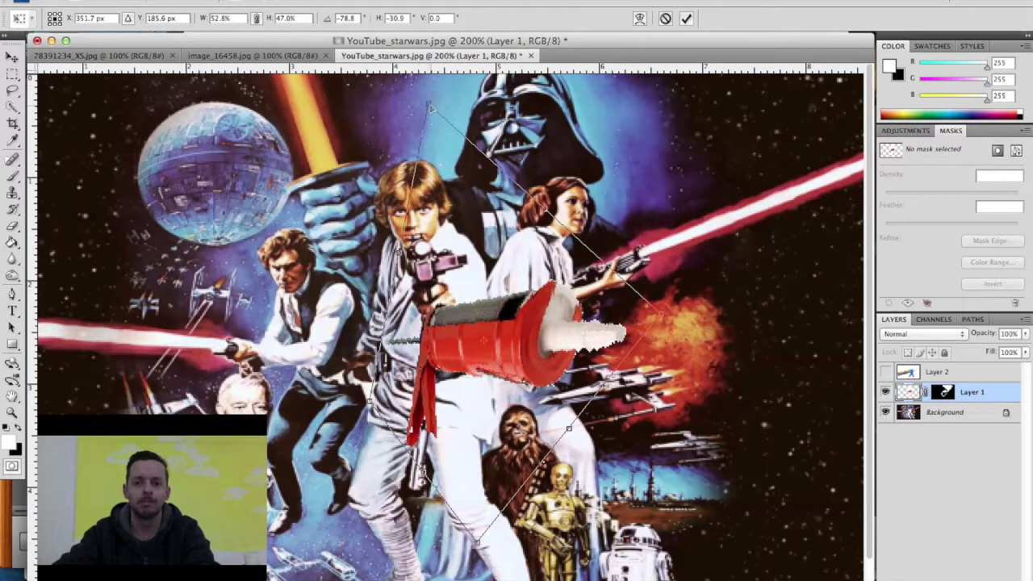
left_click_drag(430, 107, 387, 144)
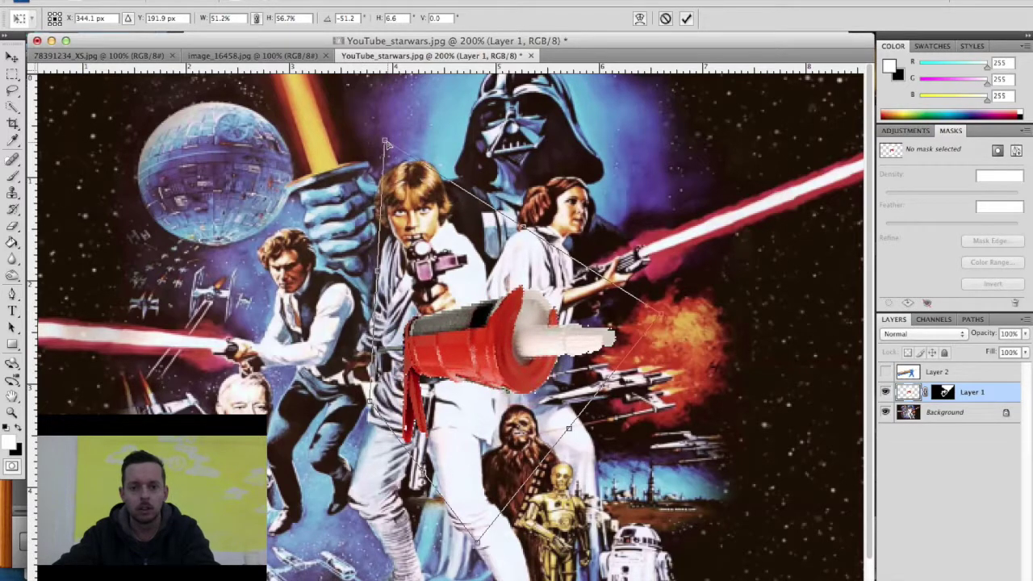
left_click_drag(387, 144, 364, 143)
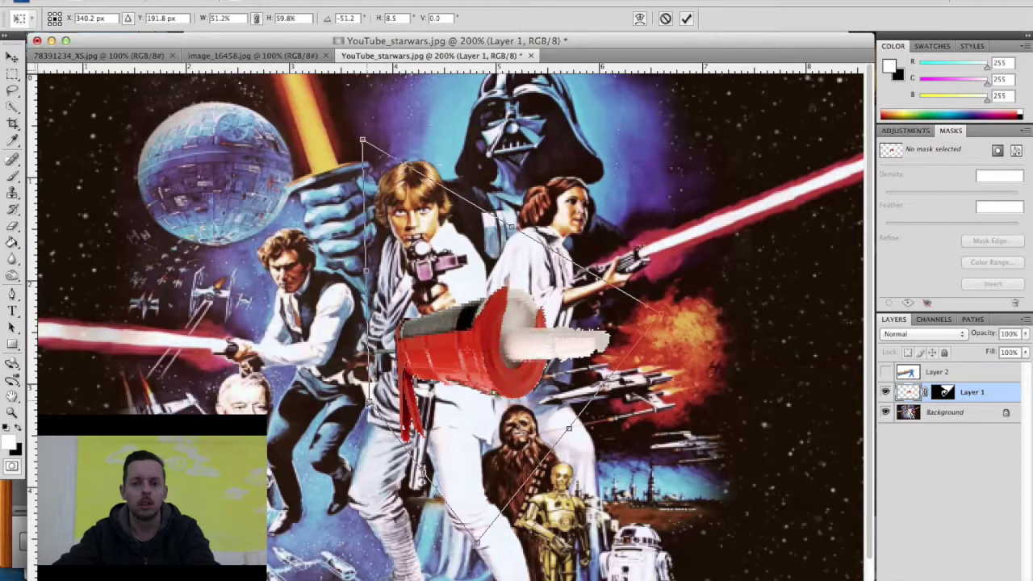
key("Right")
key("Right")
key("Right")
mouse_move(478, 323)
left_mouse_down()
mouse_move(484, 316)
mouse_move(477, 322)
left_mouse_up()
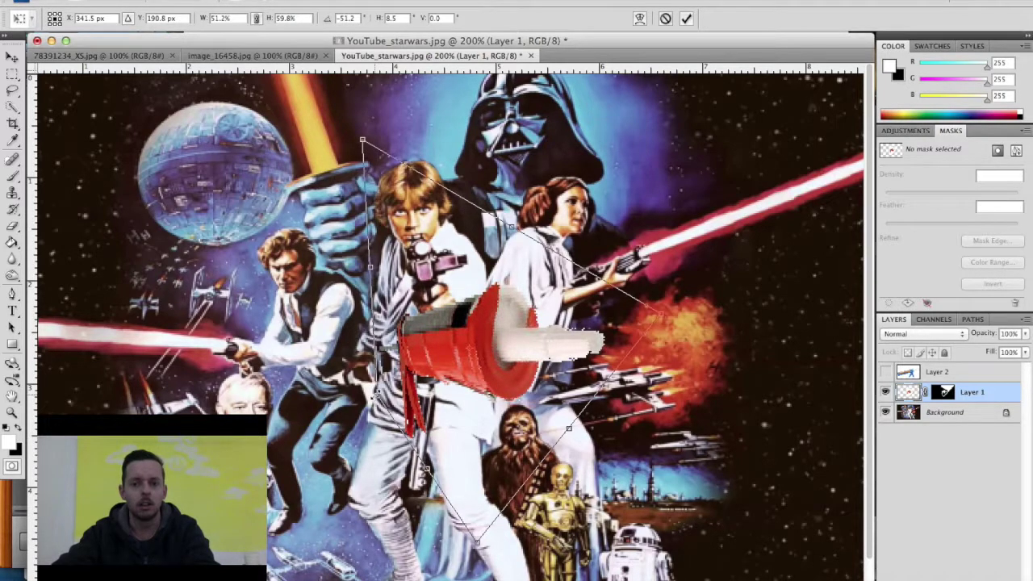
key("Return")
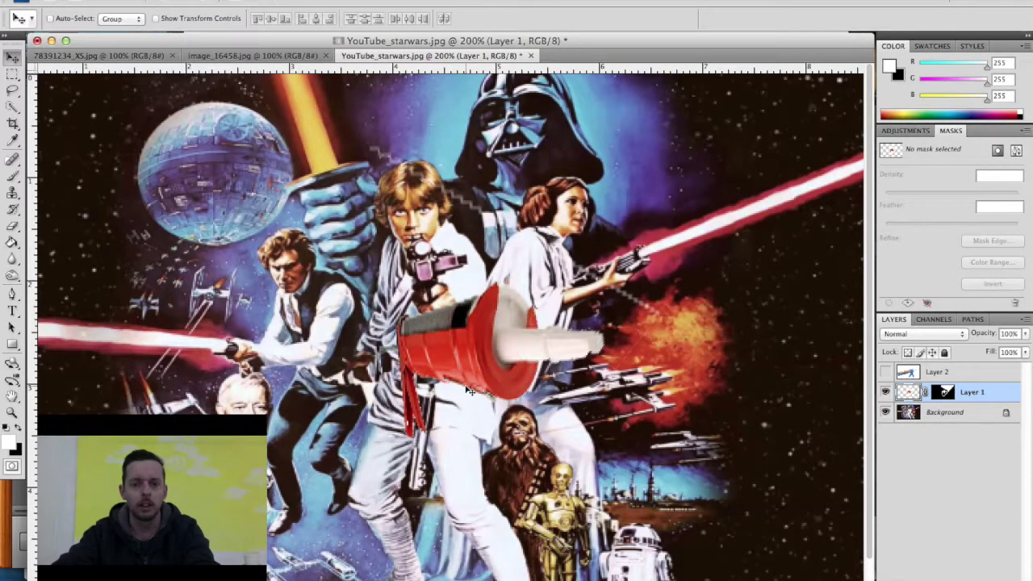
Move the red caulking gun up onto Luke's blaster hand, briefly selecting its mask with the Brush
left_click_drag(462, 331, 481, 277)
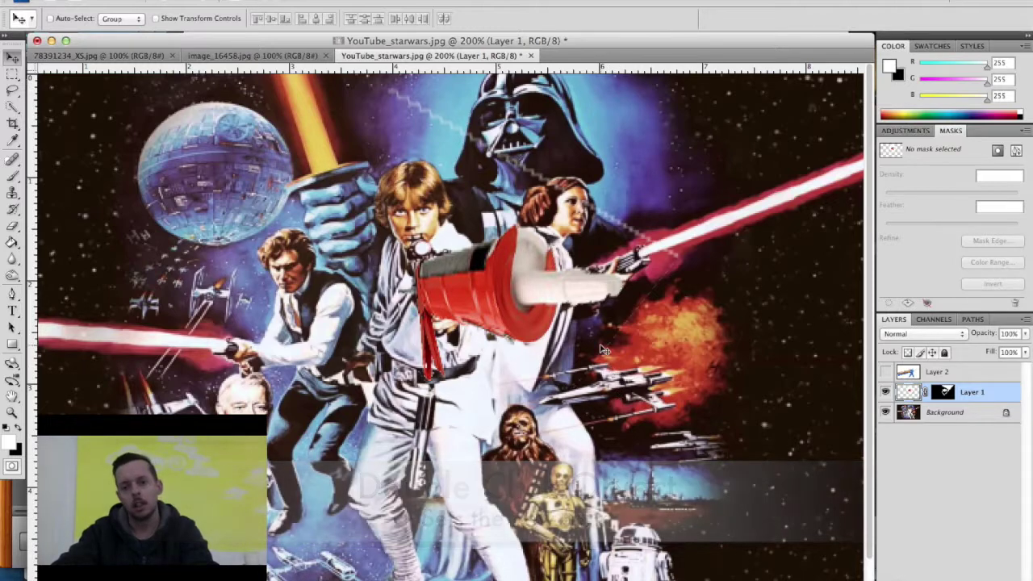
left_click(942, 393)
key("b")
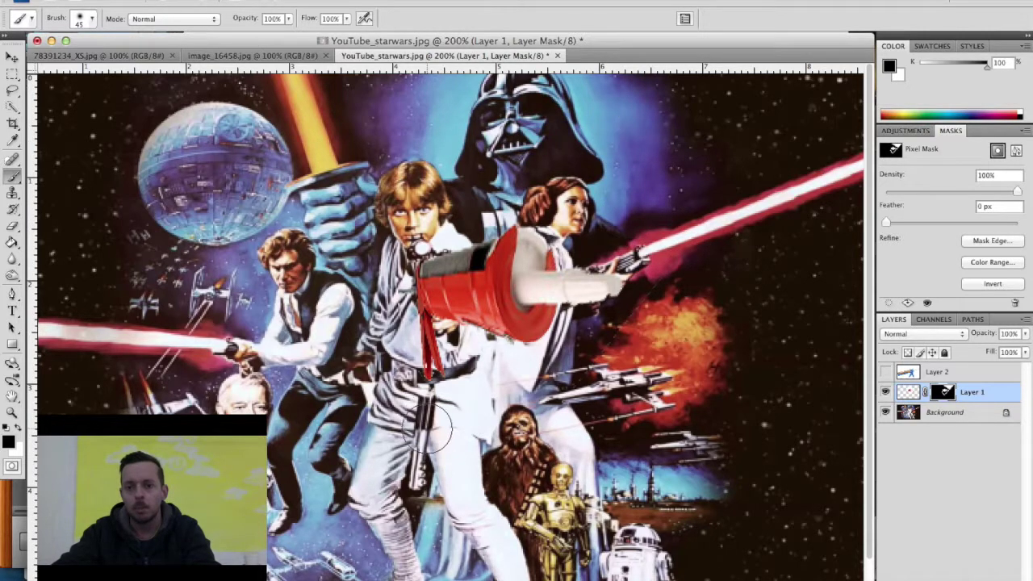
left_click(909, 392)
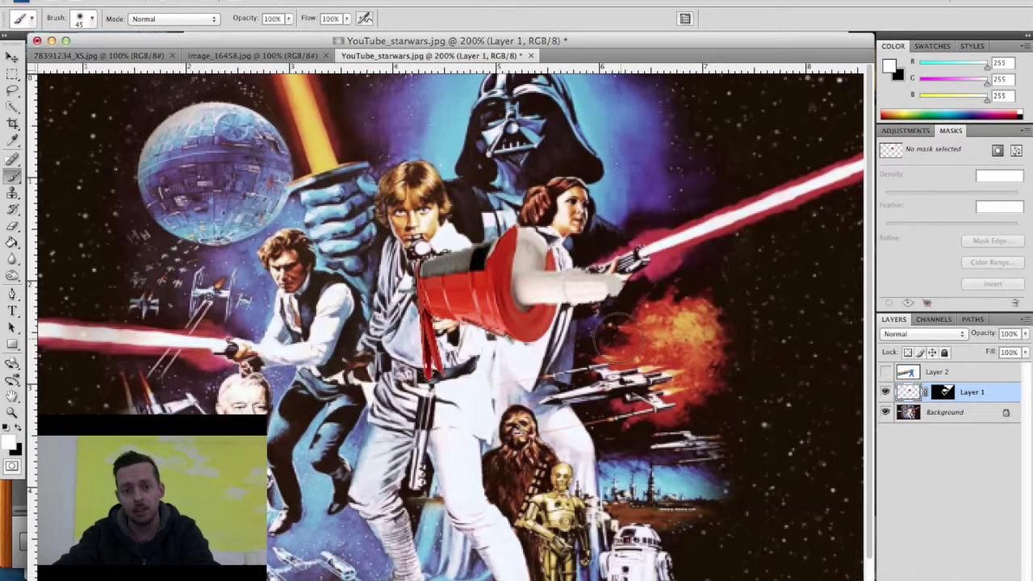
key("v")
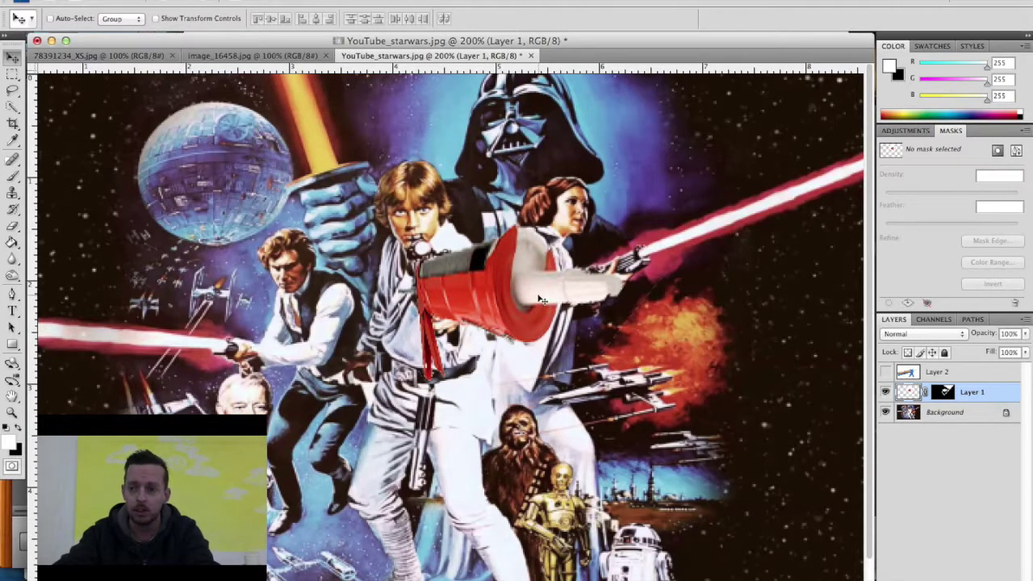
Enlarge the red caulking gun to 111.7% and shift it up and left
key("ctrl+t")
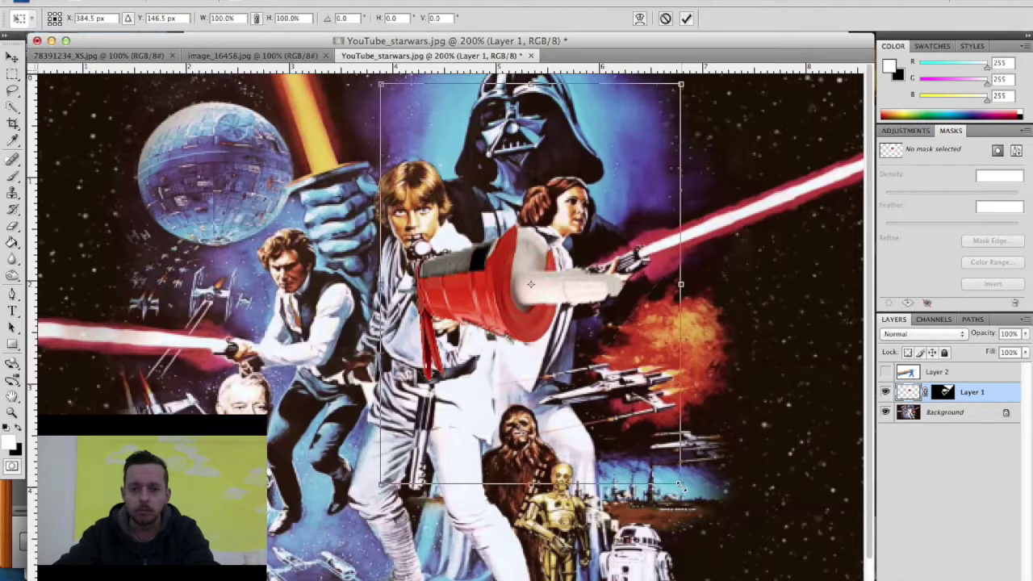
left_click_drag(680, 485, 715, 533)
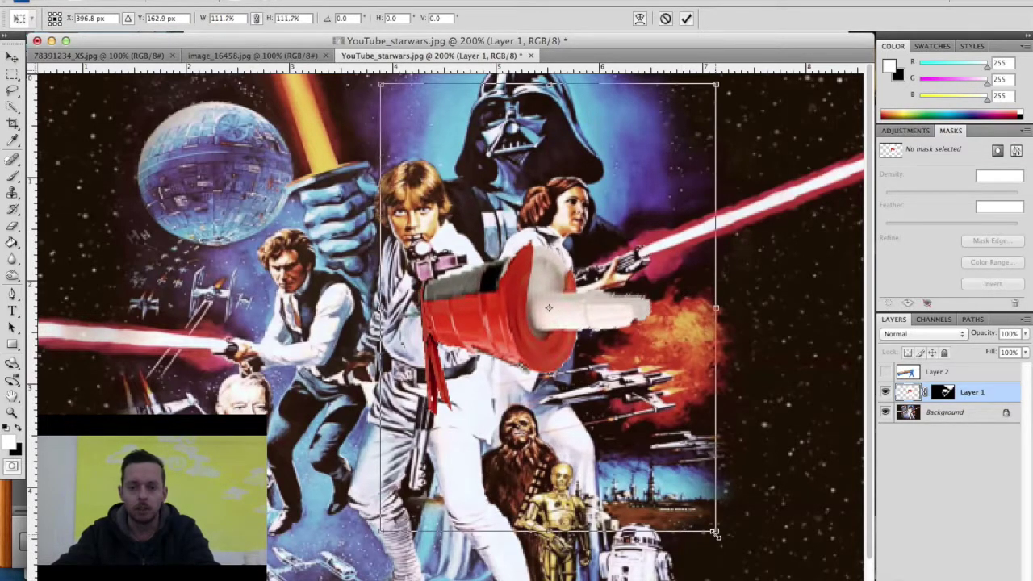
left_click_drag(520, 361, 506, 325)
key("Return")
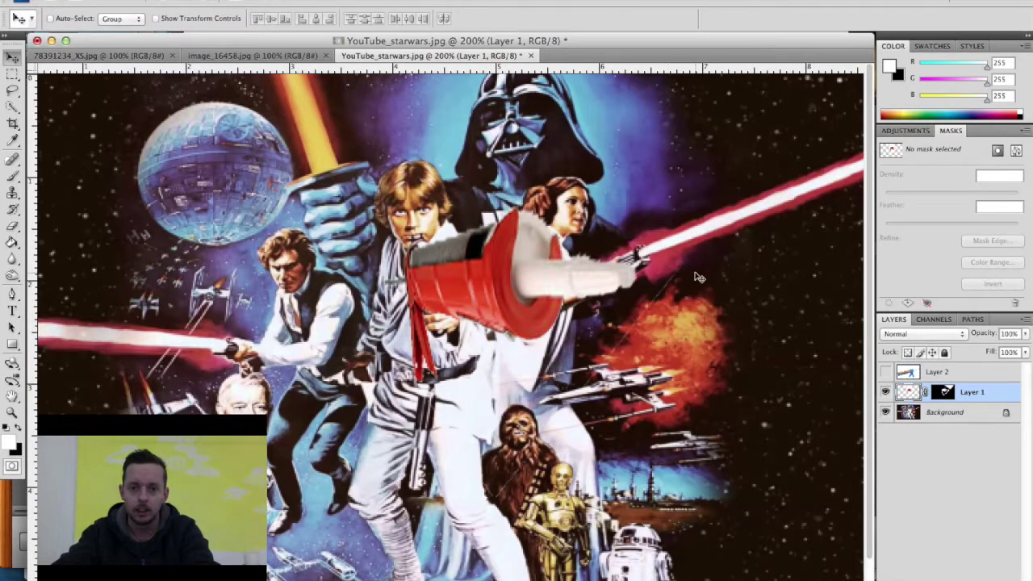
Save the poster as YouTube_starwars.psd, replacing the existing file, and show the blue gun layer
key("super+s")
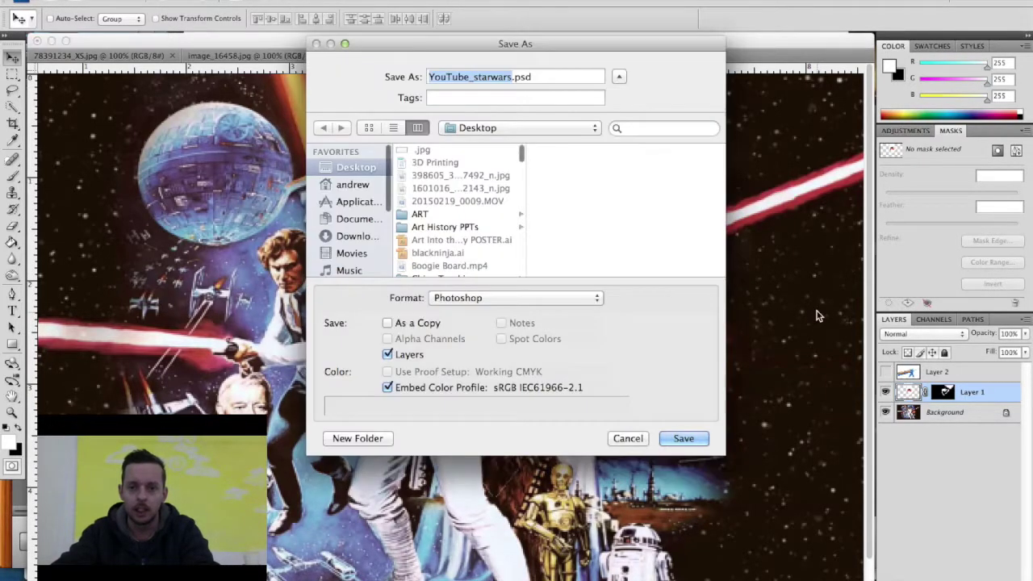
left_click(687, 439)
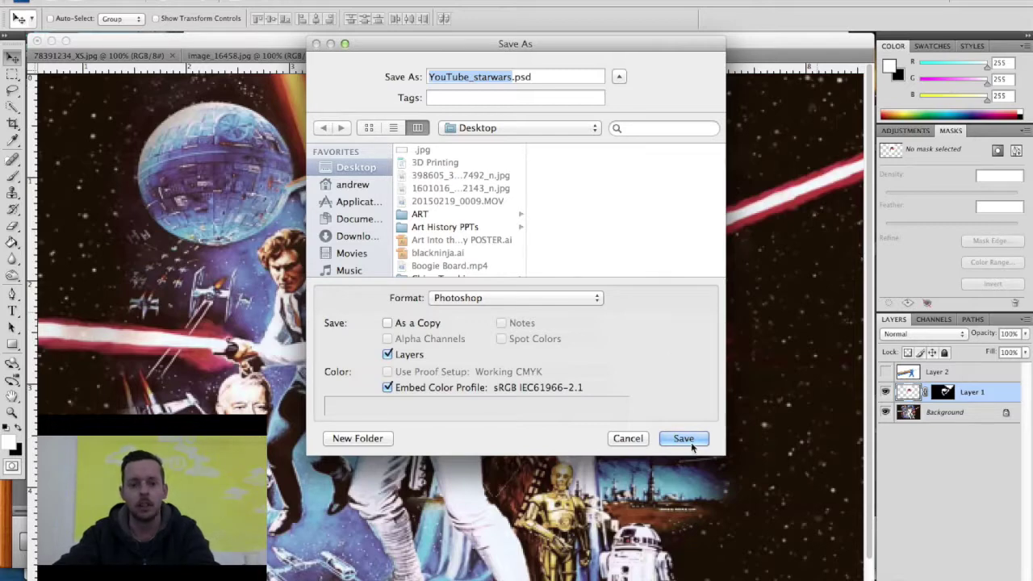
left_click(625, 145)
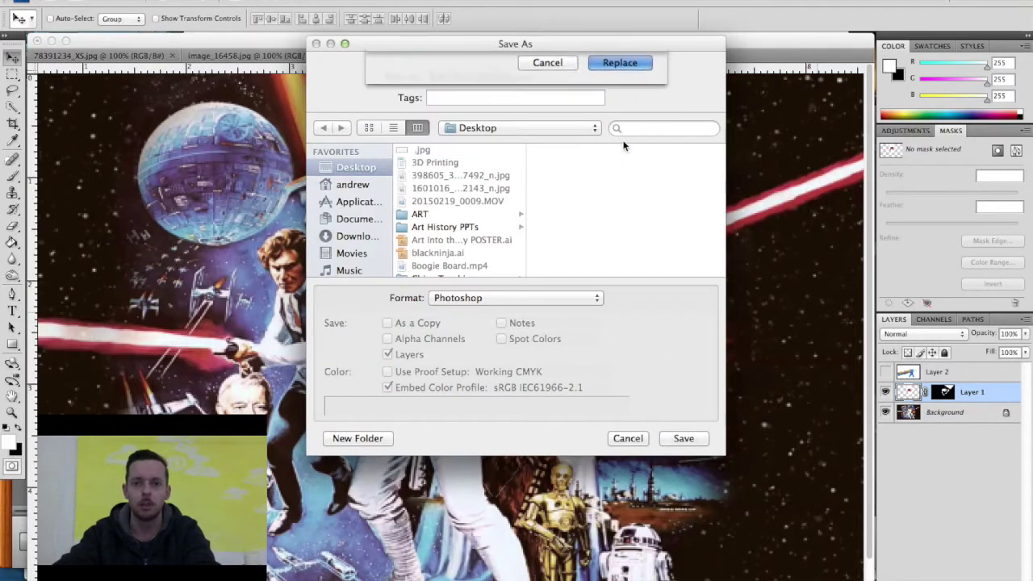
left_click(678, 198)
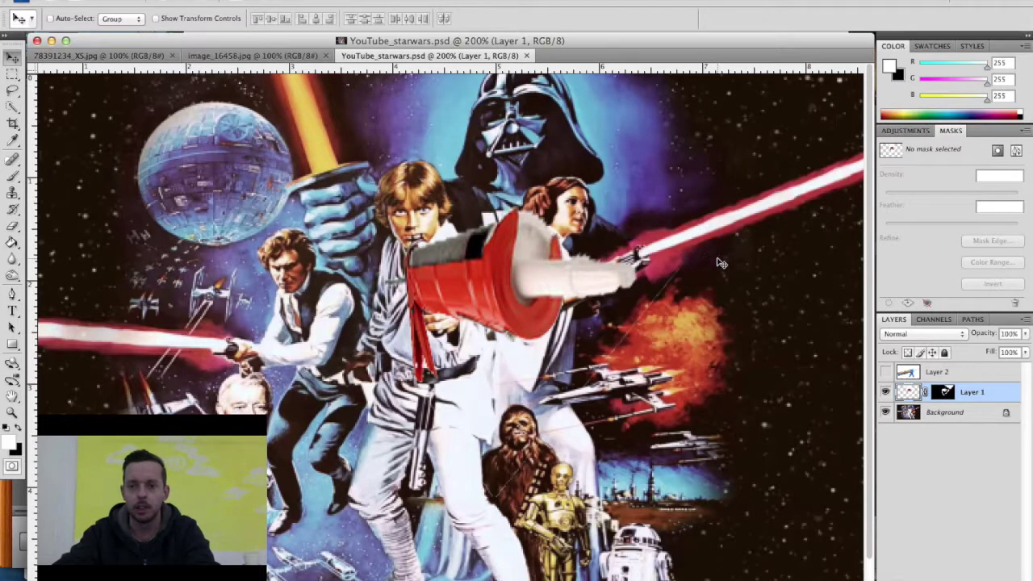
left_click(886, 372)
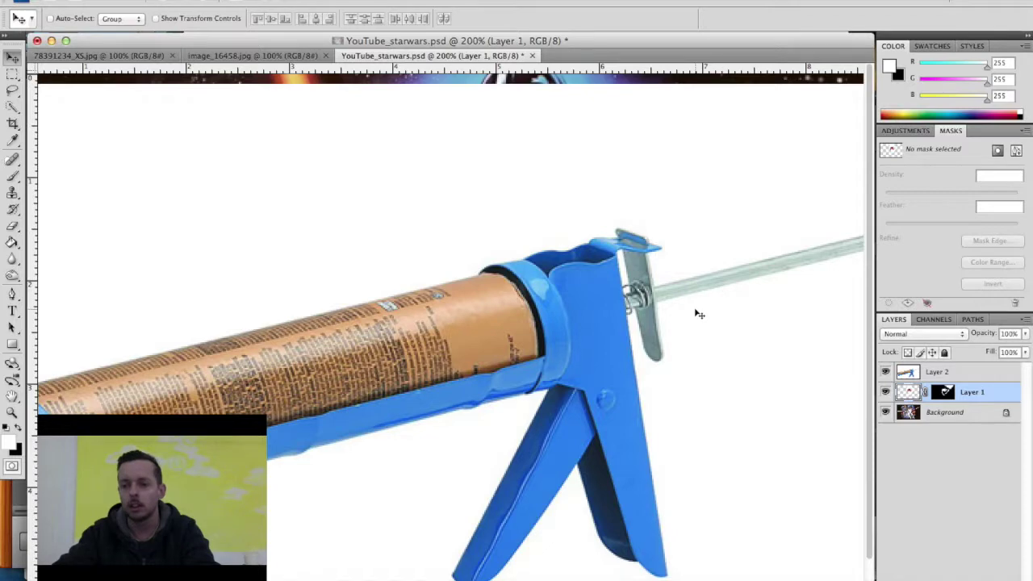
Zoom out to 100%, enlarge the document window, switch to the Magic Wand and deselect
key("super+minus")
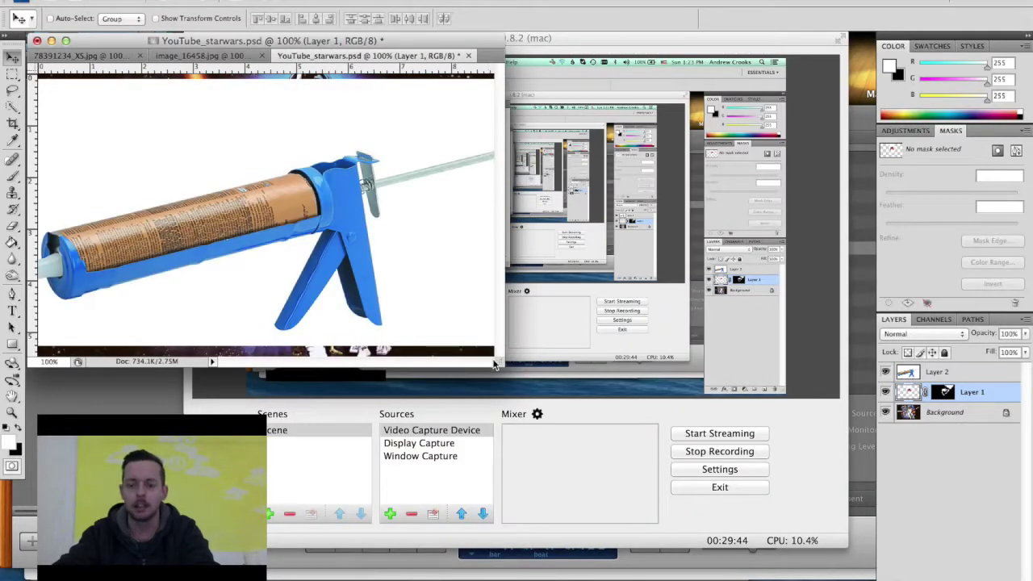
left_click_drag(498, 365, 799, 515)
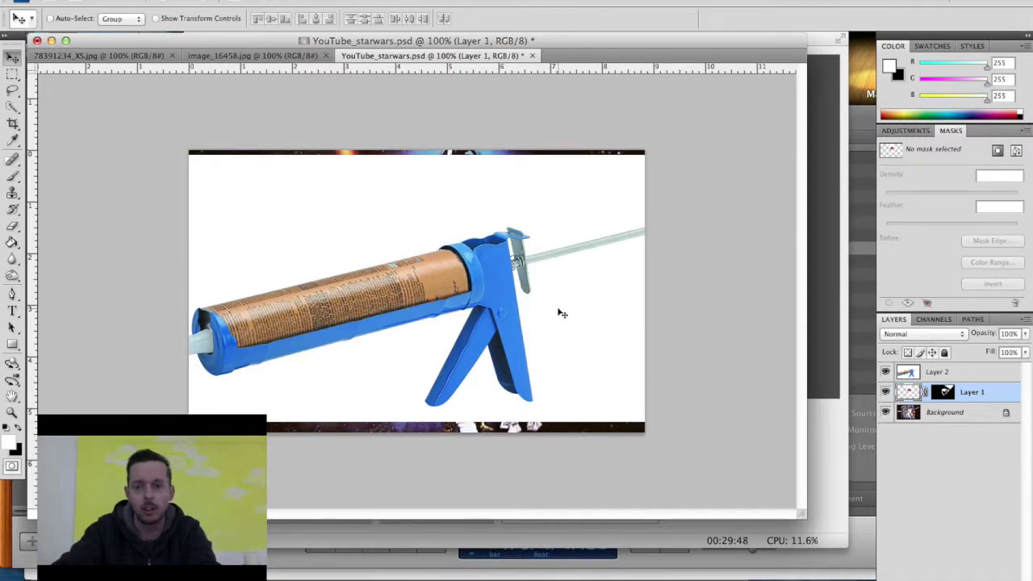
left_click(17, 110)
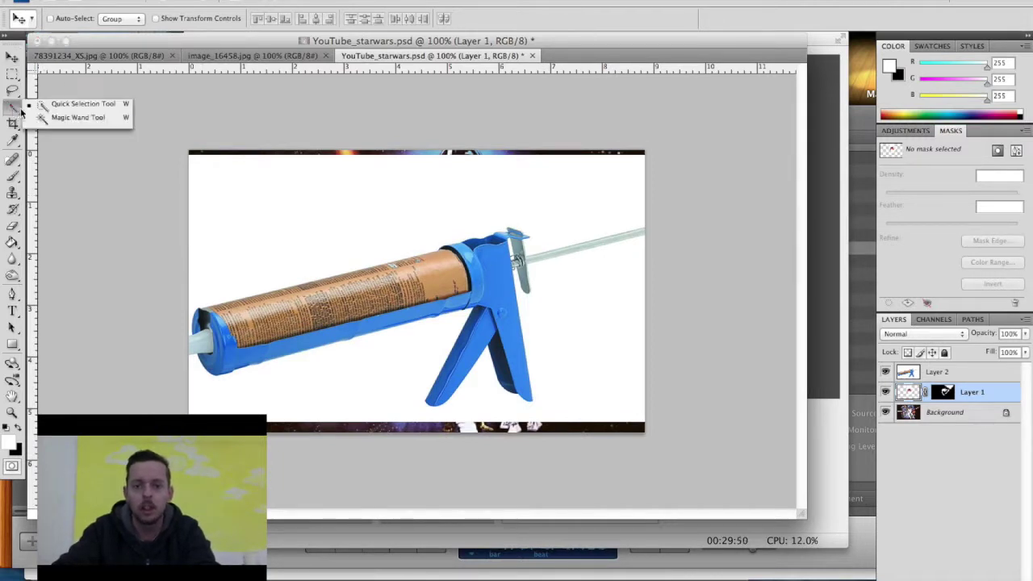
left_click_drag(19, 112, 77, 117)
key("alt+bracketright")
left_click(376, 213)
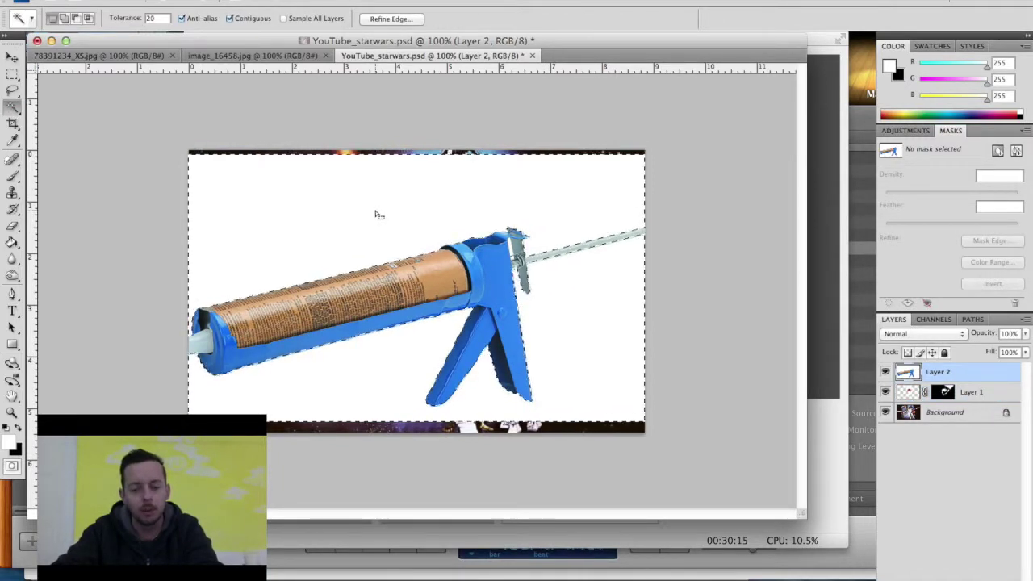
key("super+d")
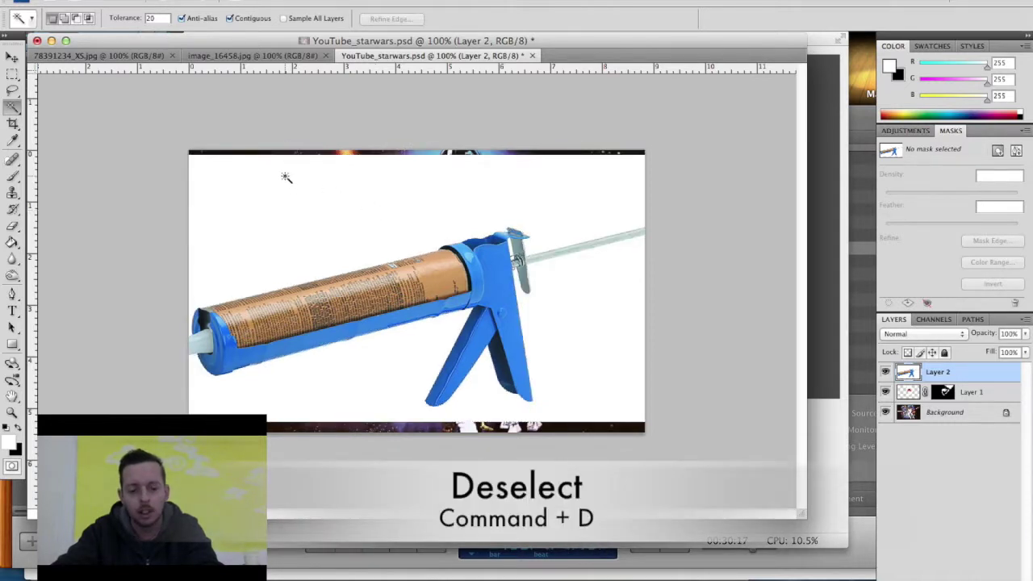
Scale the blue caulking gun picture to 56.3% and centre it on the poster
key("super+t")
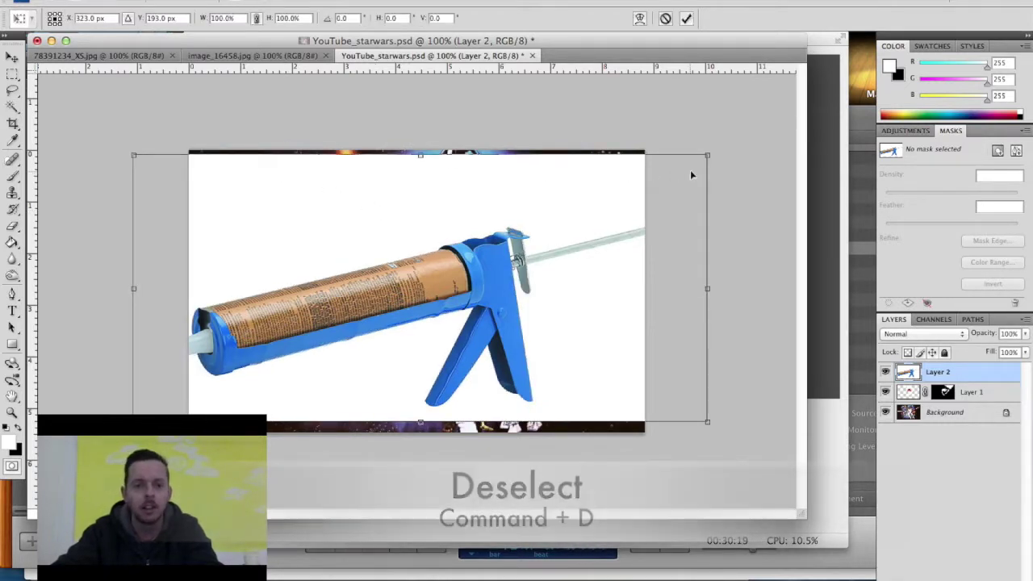
left_click_drag(715, 152, 458, 272)
left_click_drag(326, 309, 440, 237)
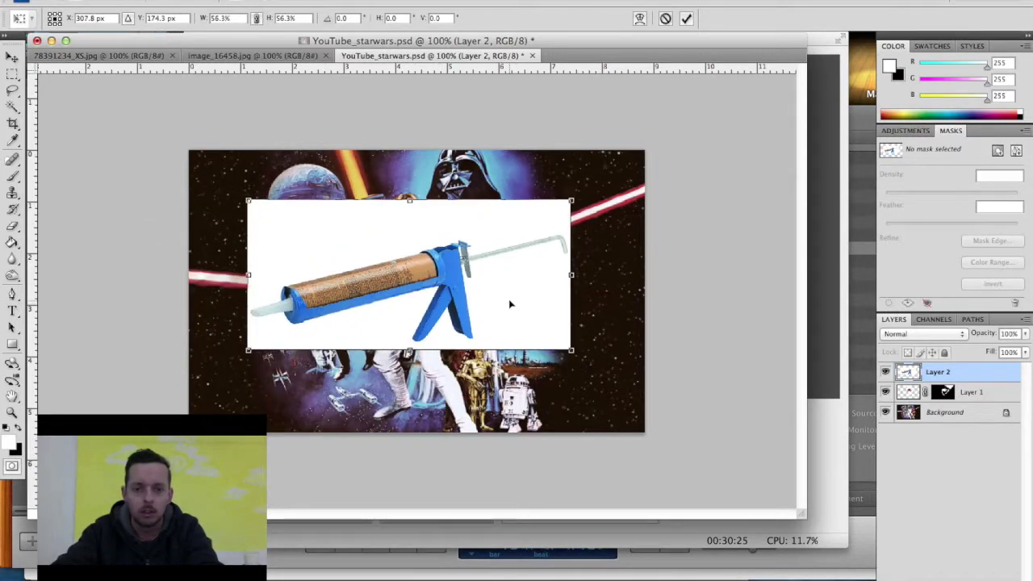
key("Return")
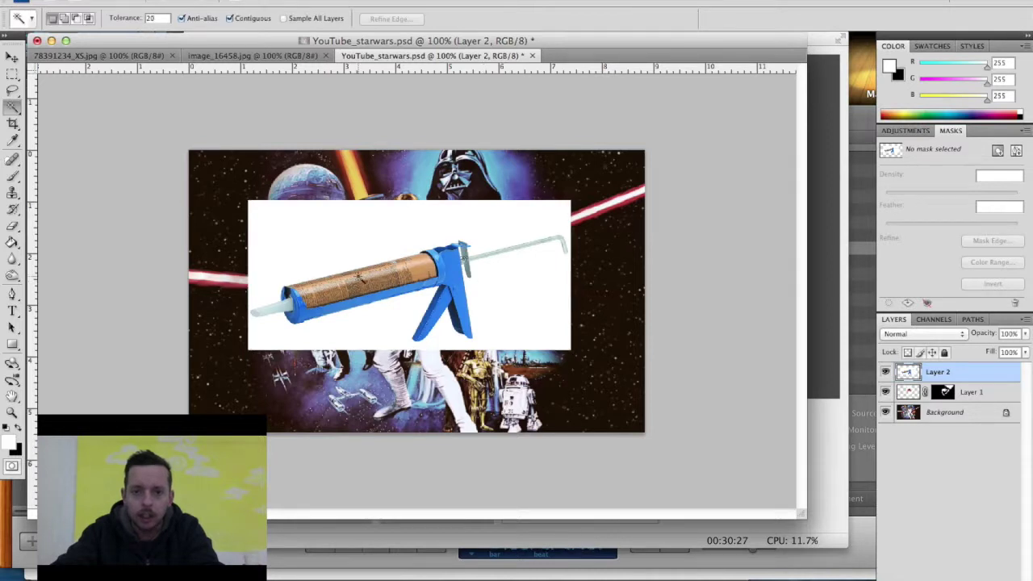
Magic Wand the white background, invert the selection, and add a pixel mask to Layer 2
left_click(333, 248)
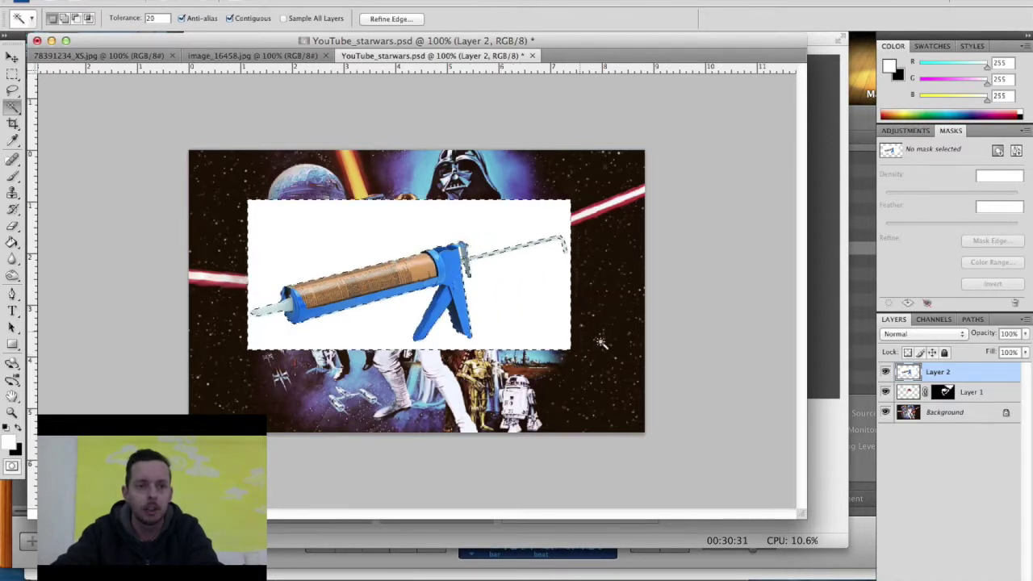
left_click(266, 0)
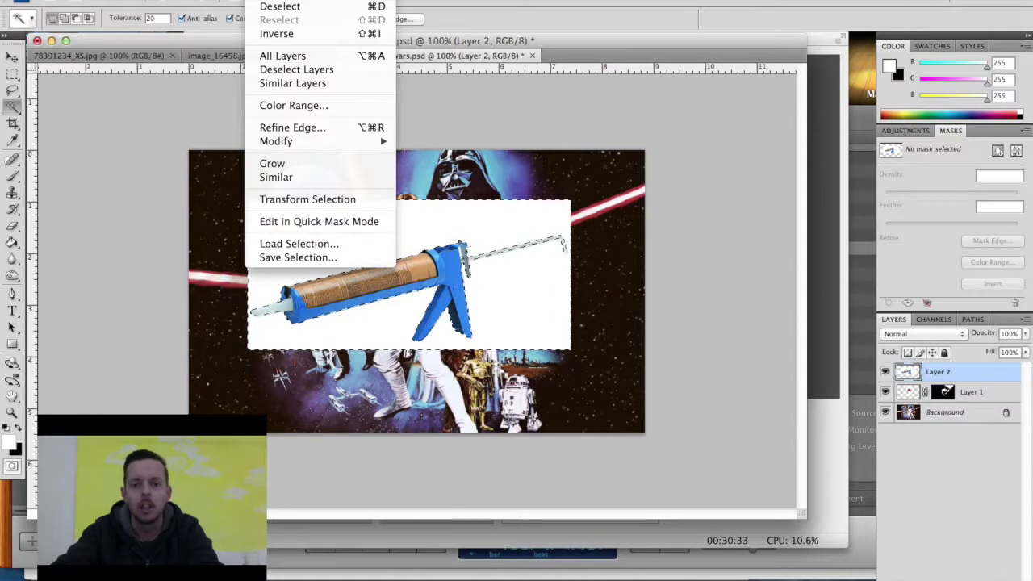
left_click(275, 40)
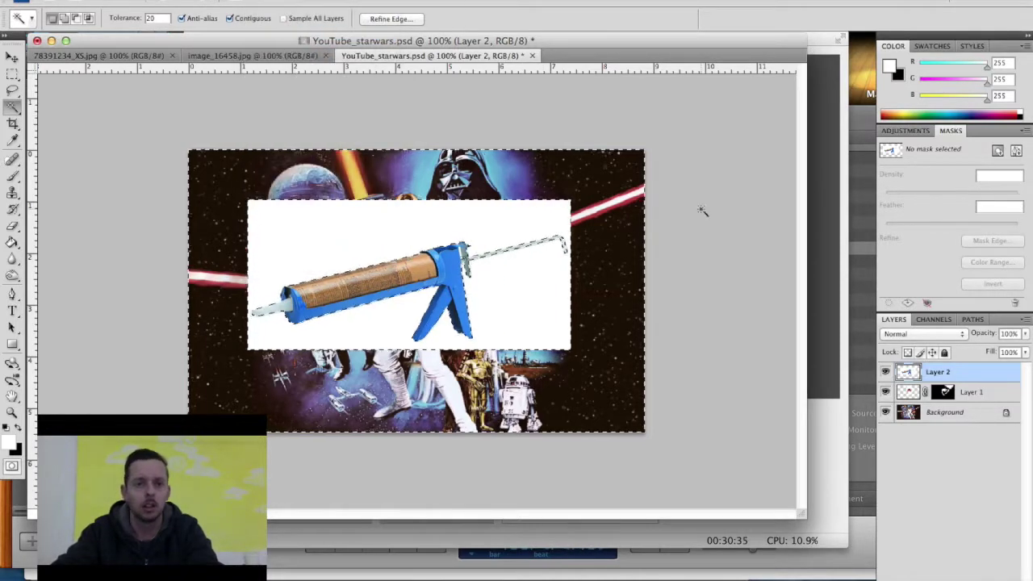
left_click(1001, 152)
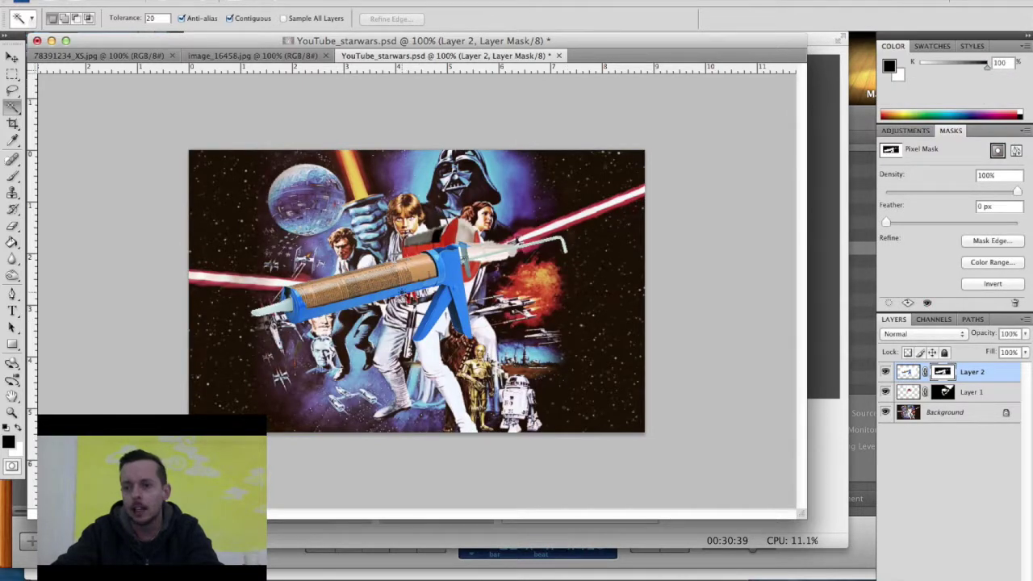
key("v")
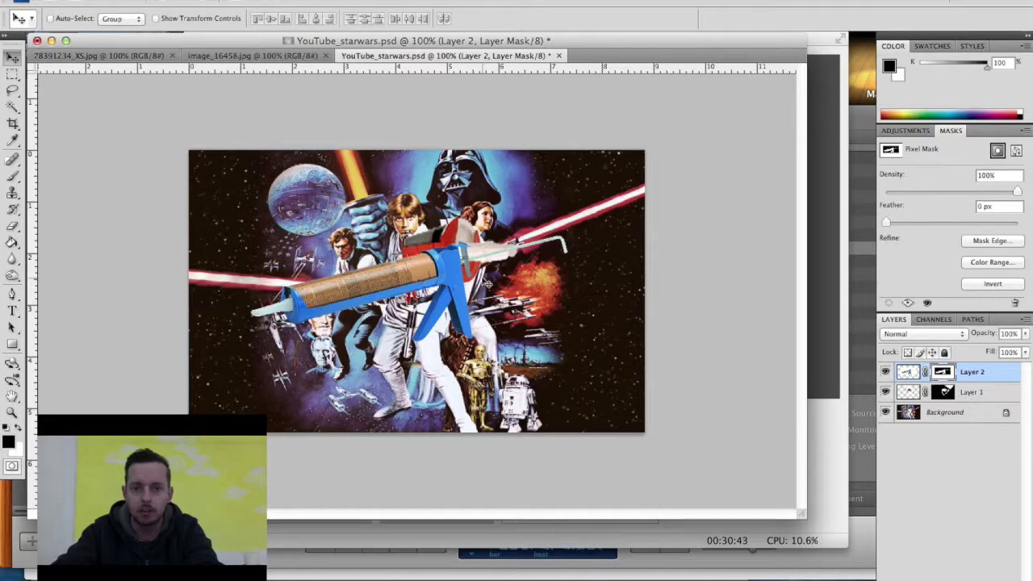
key("ctrl+t")
Scale the blue caulking gun to 84.8%, tilt it about 17.7°, and move it to the poster's left
left_click_drag(586, 360, 597, 312)
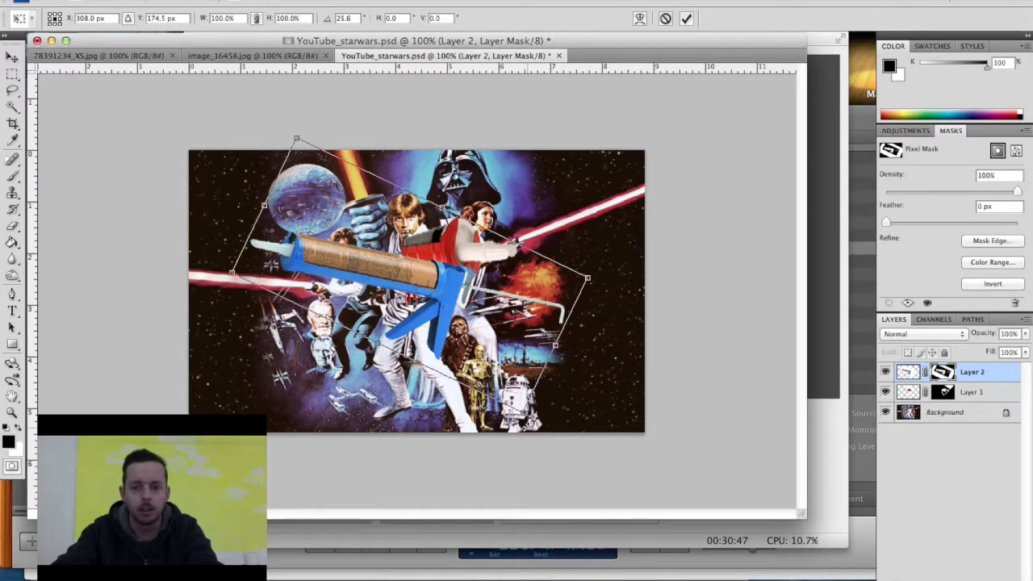
left_click_drag(587, 277, 521, 276)
left_click_drag(379, 294, 317, 298)
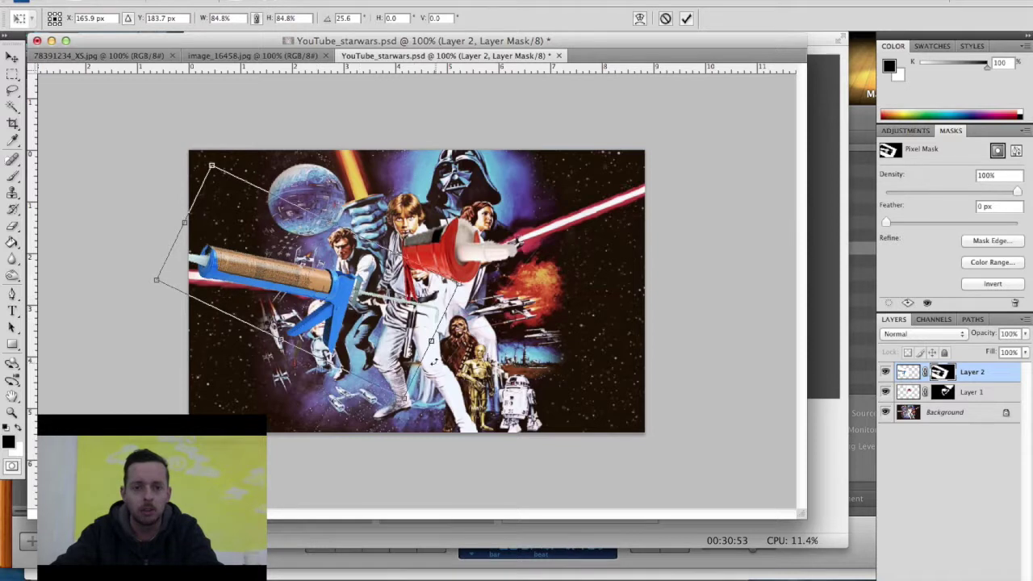
left_click_drag(473, 286, 466, 265)
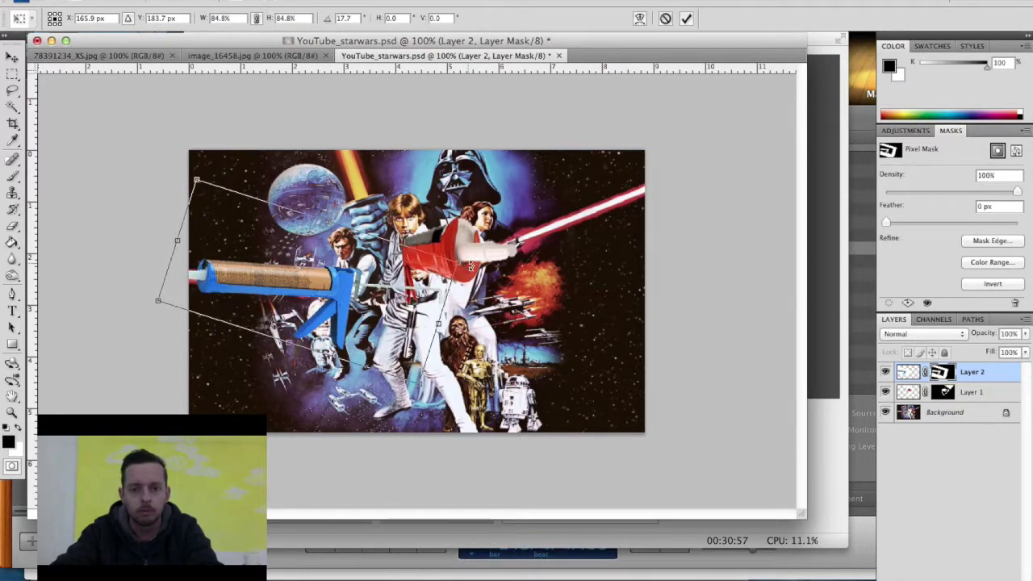
key("Return")
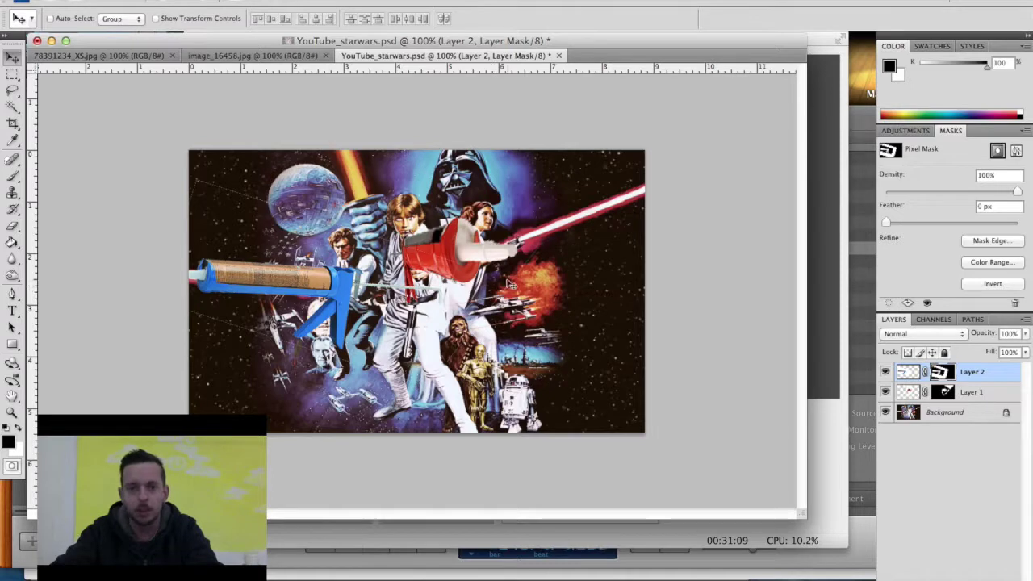
Duplicate Layer 2 as Layer 2 copy and shift the copy up over the central figure
left_click(908, 374)
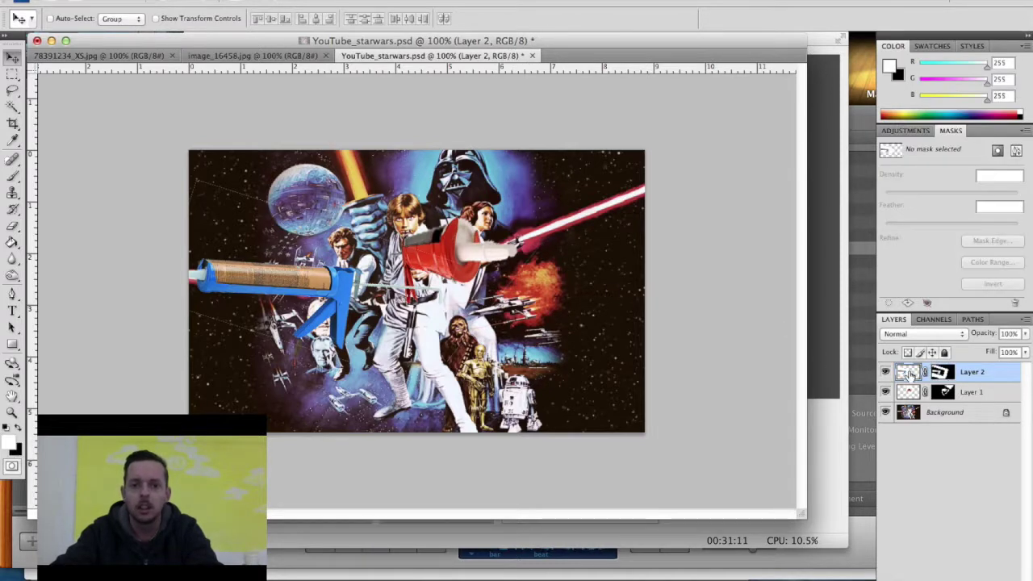
left_click(214, 0)
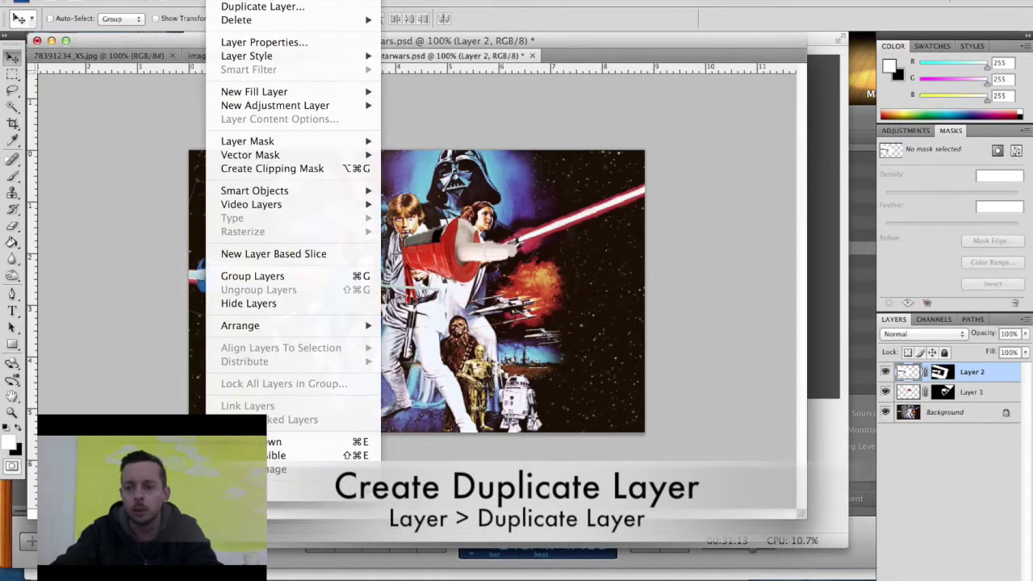
left_click(227, 8)
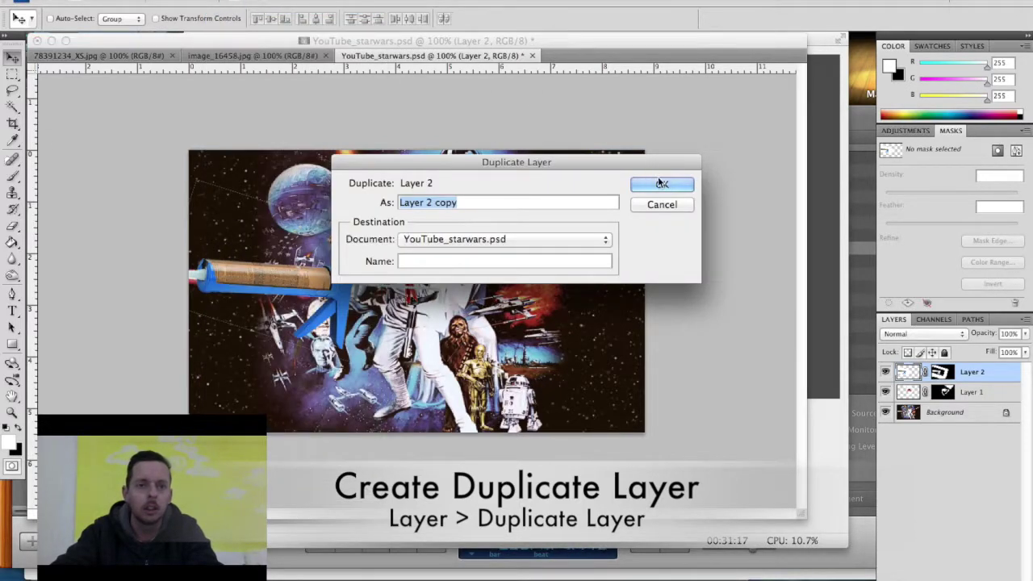
left_click(669, 189)
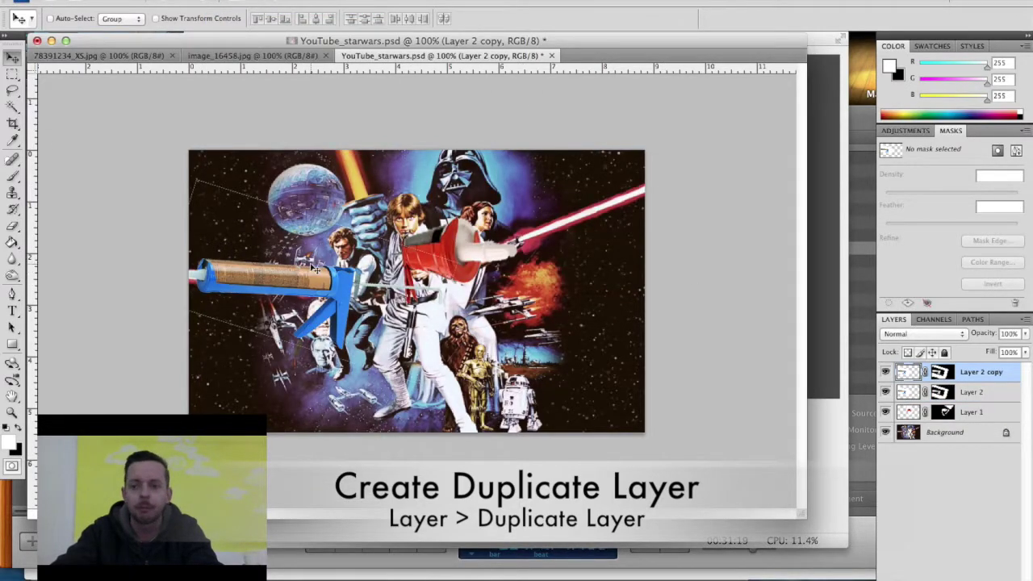
left_click_drag(315, 270, 319, 247)
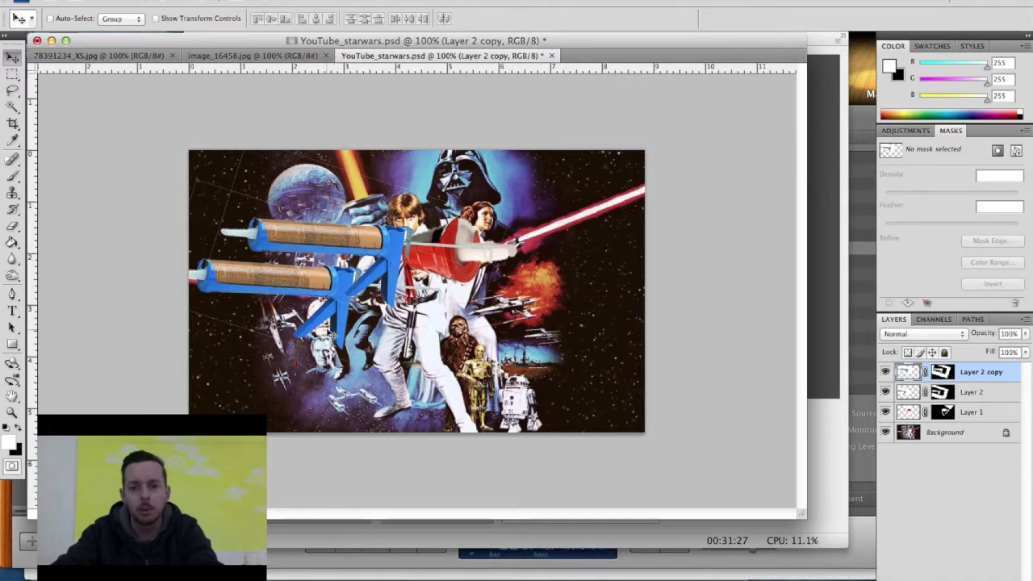
Flip the copied gun horizontally, move it to the right-hand figure, and tilt it to about -19.5°
key("super+t")
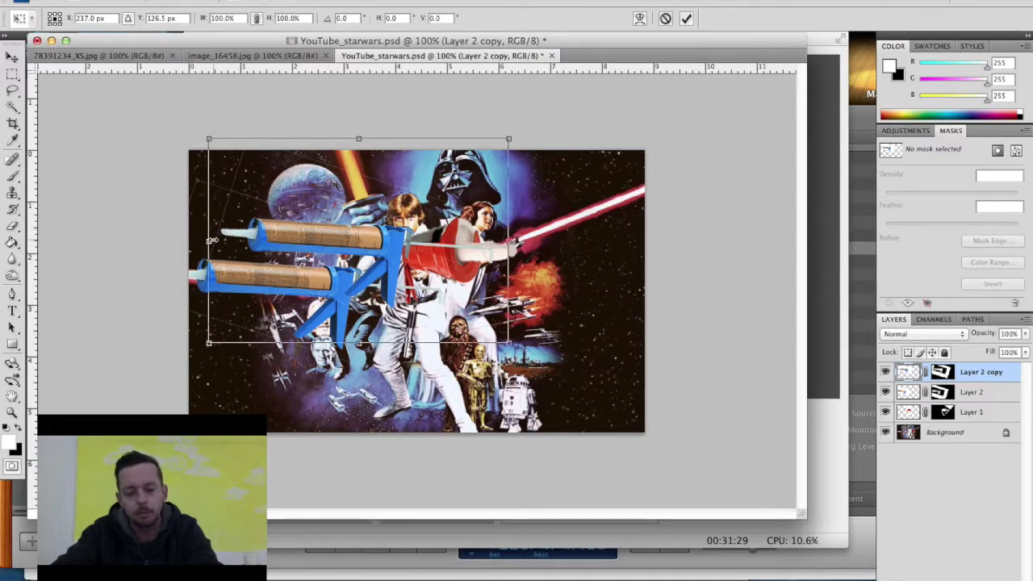
left_click_drag(208, 240, 756, 276)
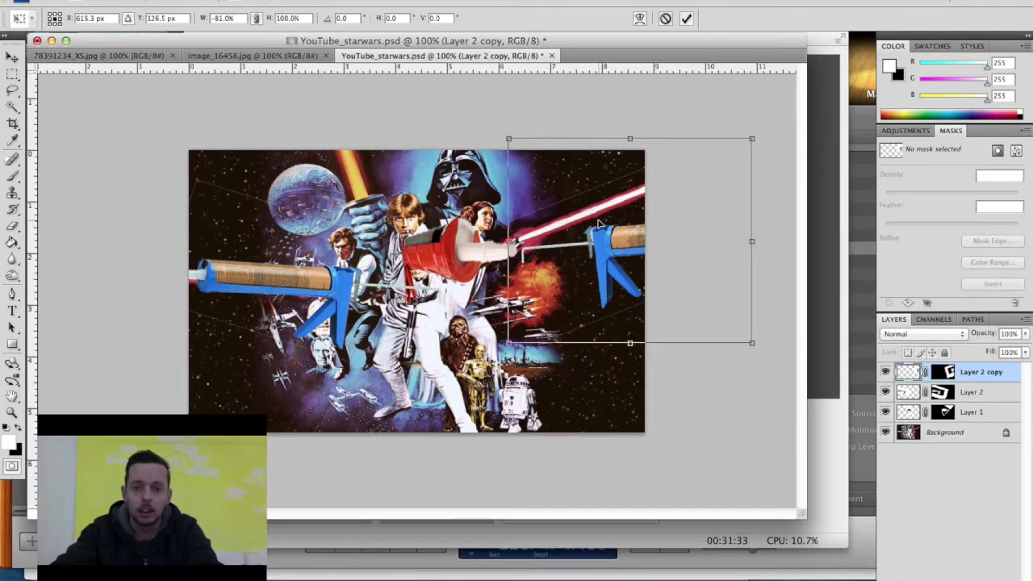
left_click_drag(614, 235, 523, 235)
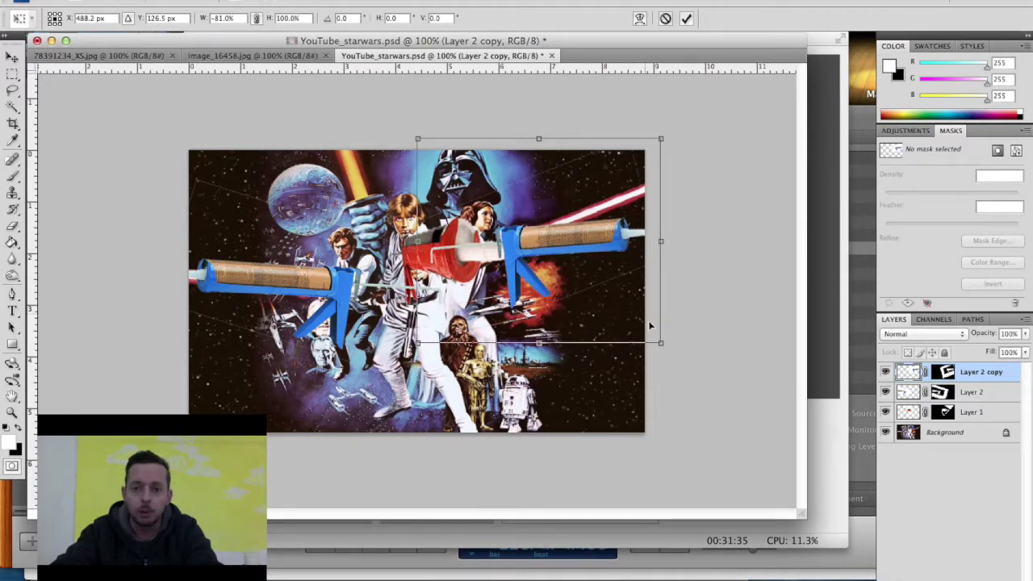
left_click_drag(672, 345, 699, 296)
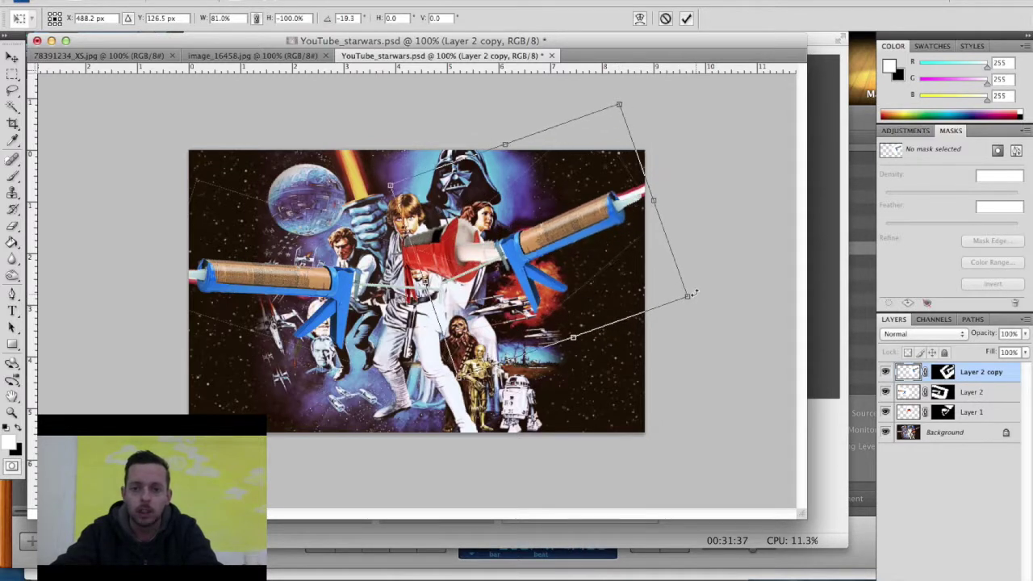
left_click_drag(582, 229, 601, 209)
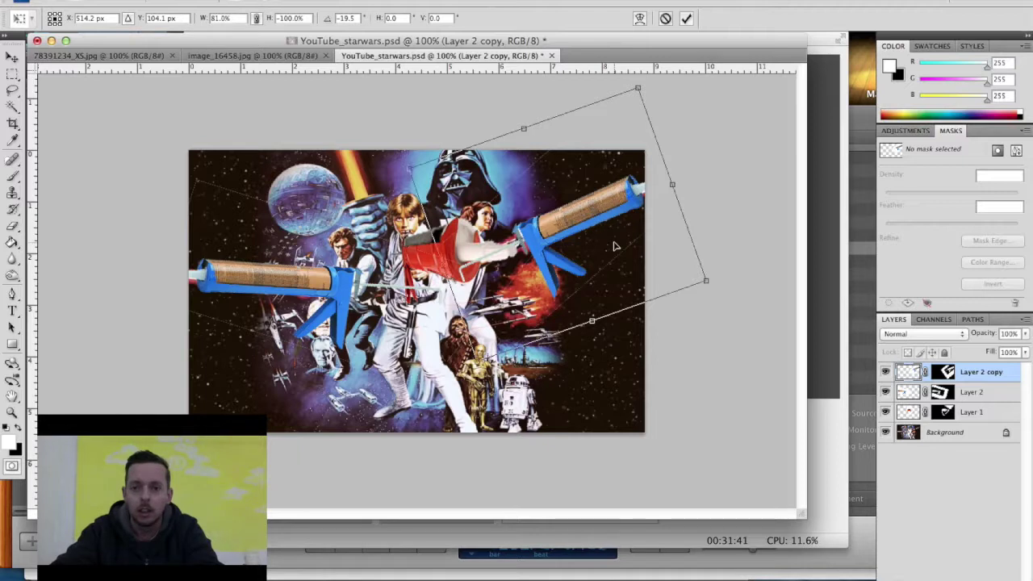
left_click_drag(596, 221, 574, 231)
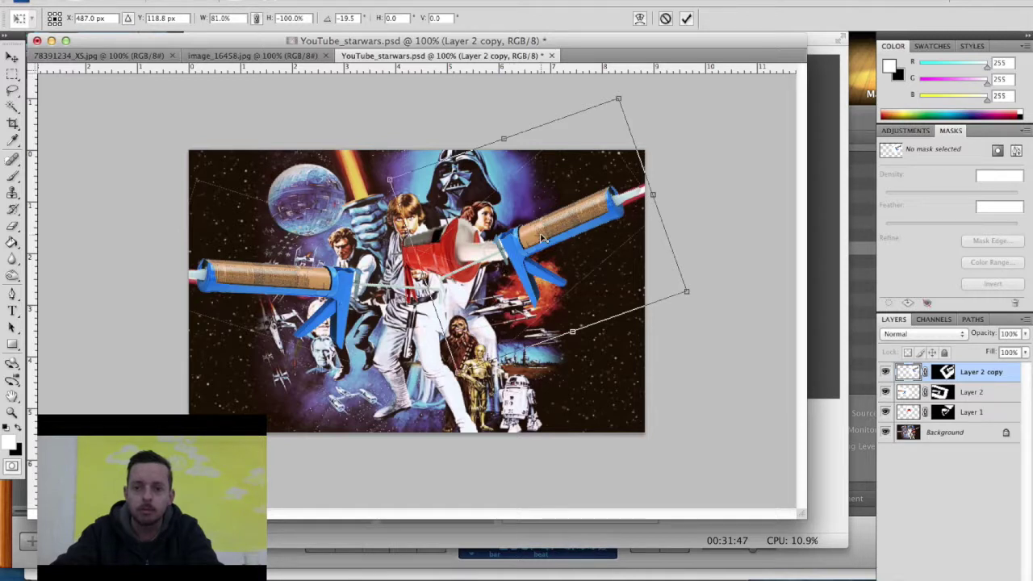
key("Return")
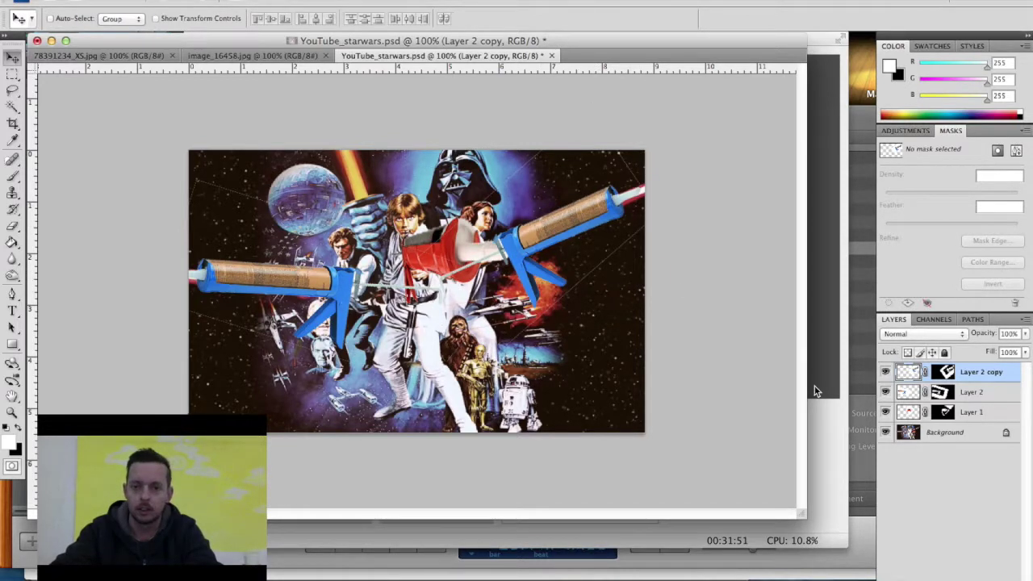
Move Layer 1 to the top of the stack and check the masks of Layer 2 copy, Layer 1 and Layer 2
left_click_drag(904, 414, 904, 368)
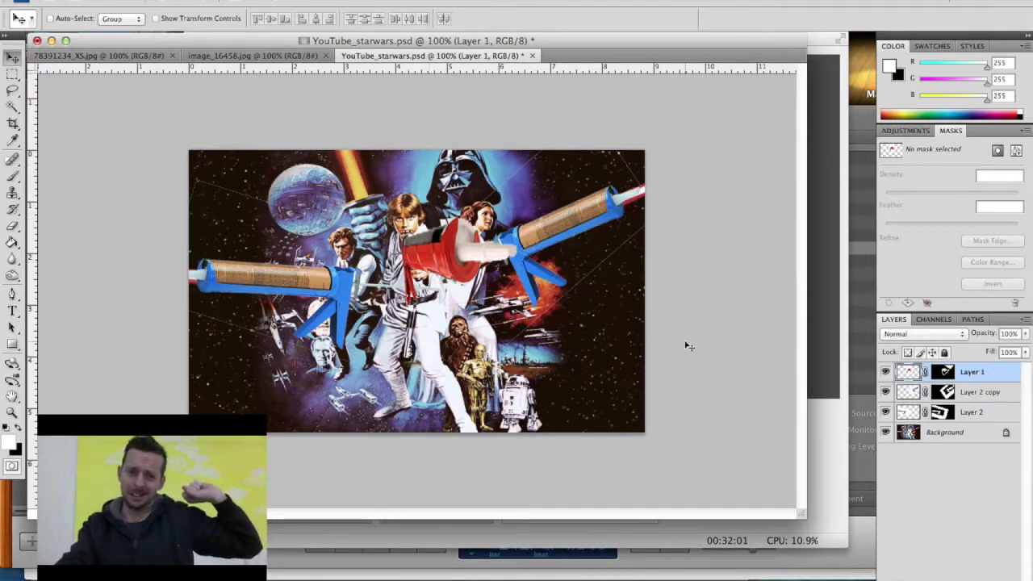
left_click(944, 394)
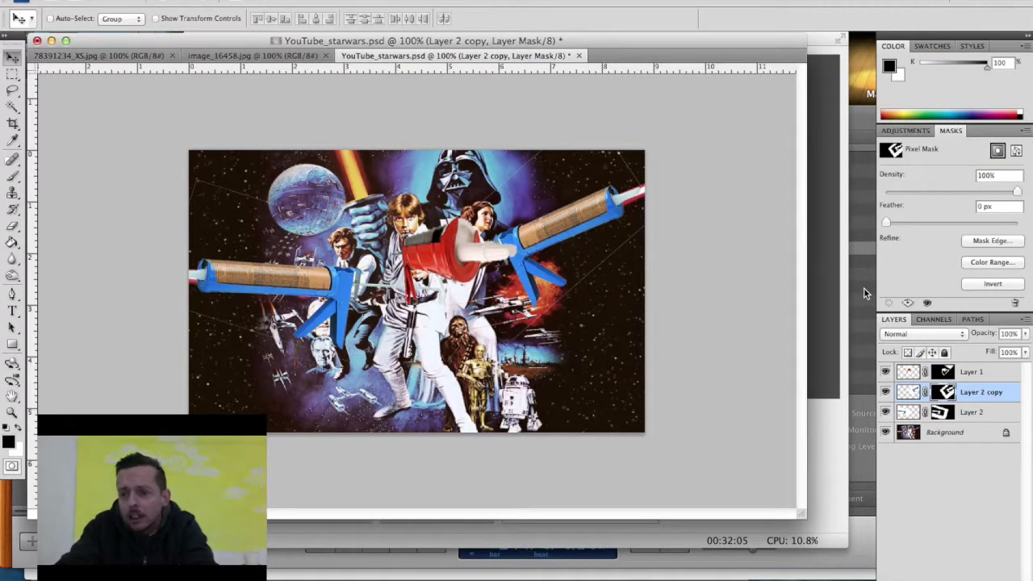
key("b")
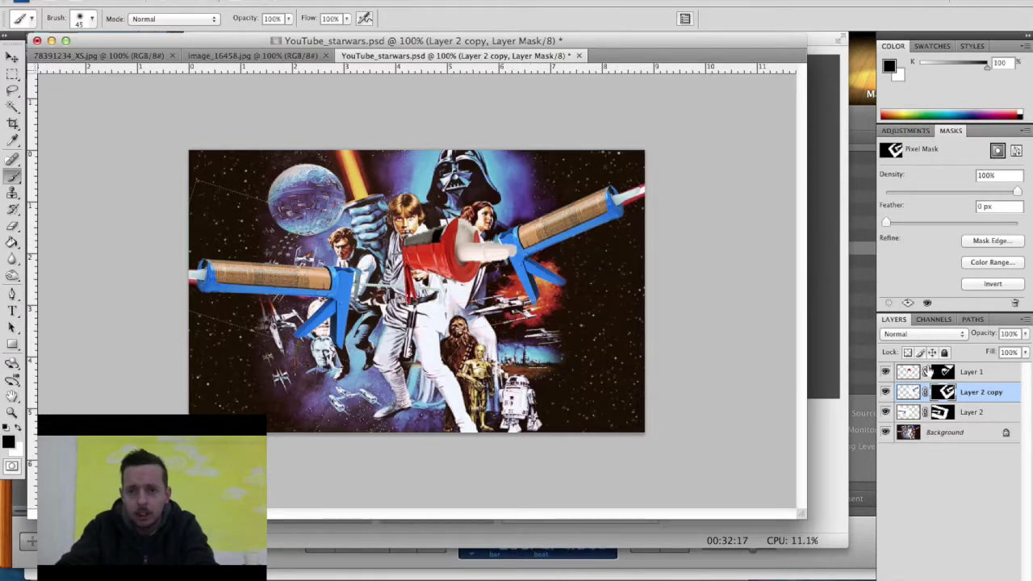
left_click(942, 373)
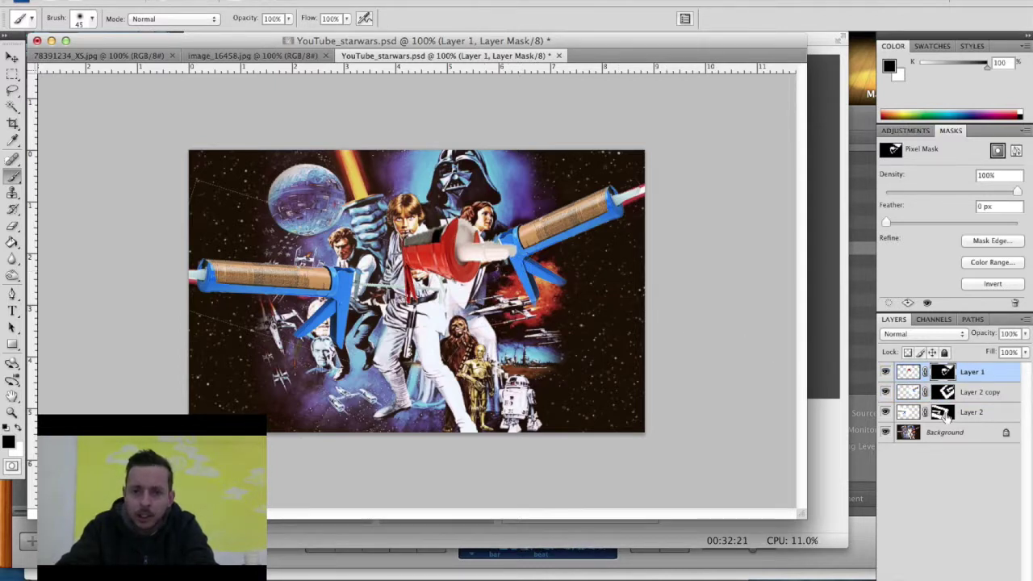
left_click(943, 413)
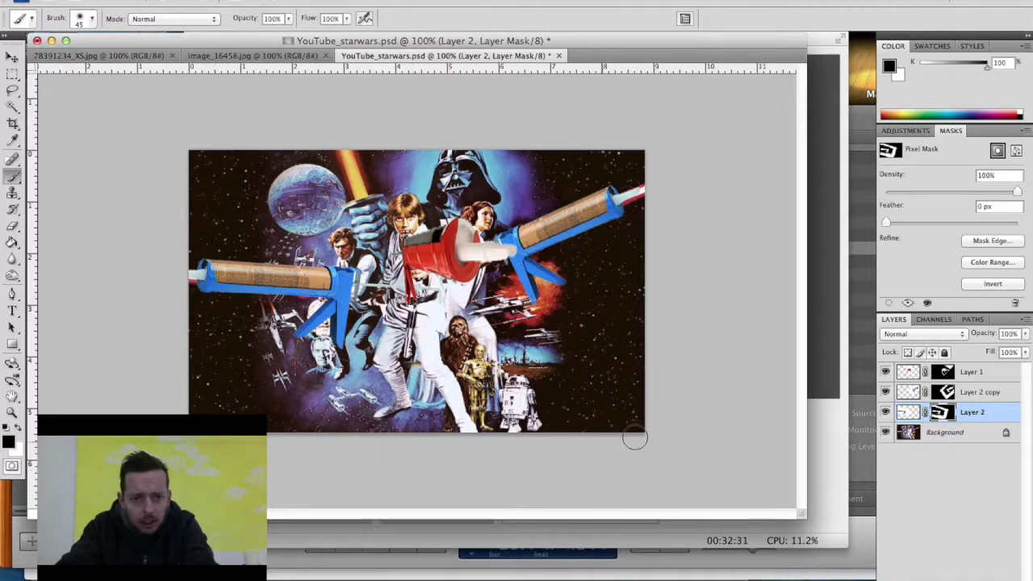
Select the Background layer with the Move tool and save YouTube_starwars.psd
left_click(909, 435)
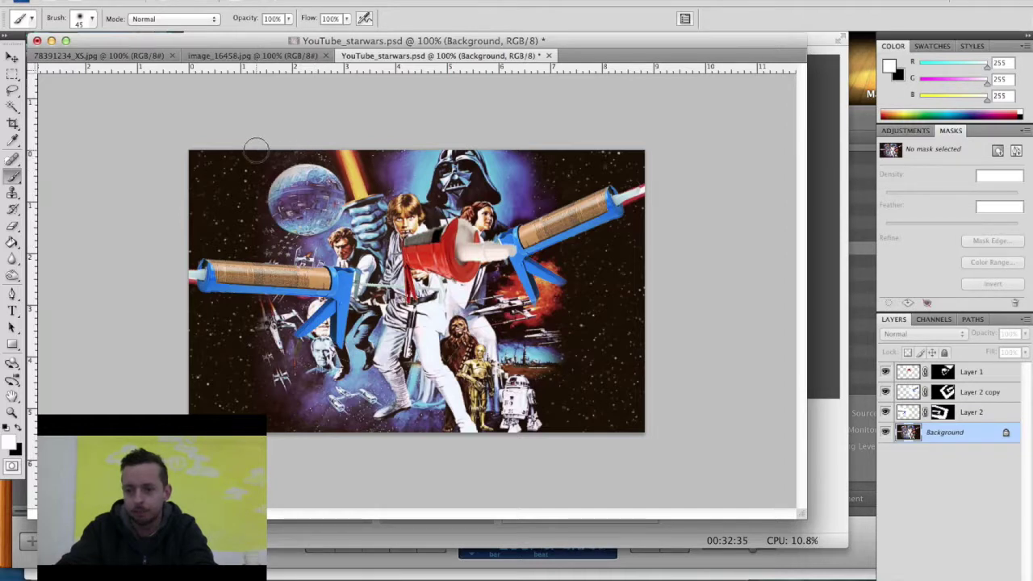
key("v")
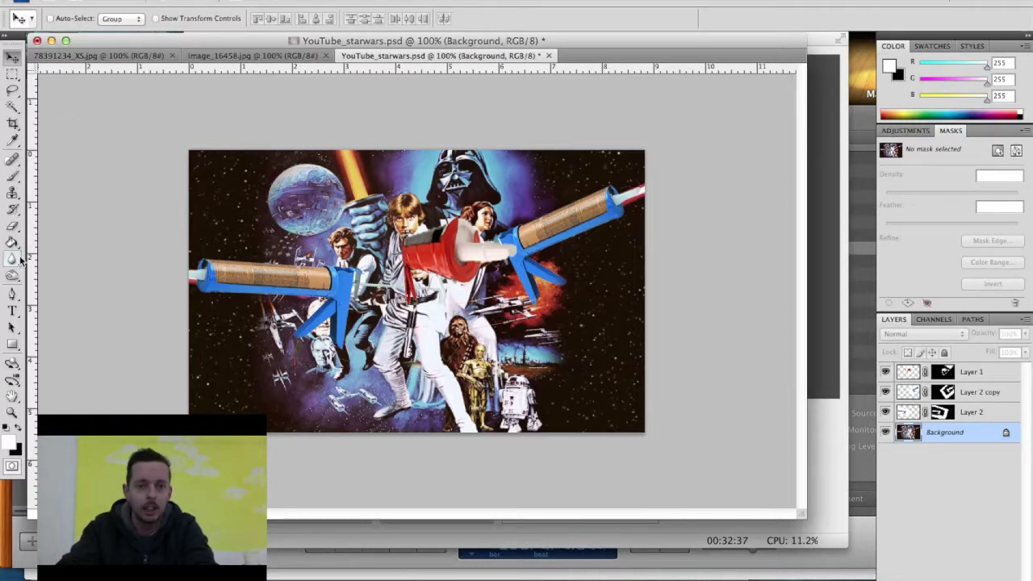
key("super+s")
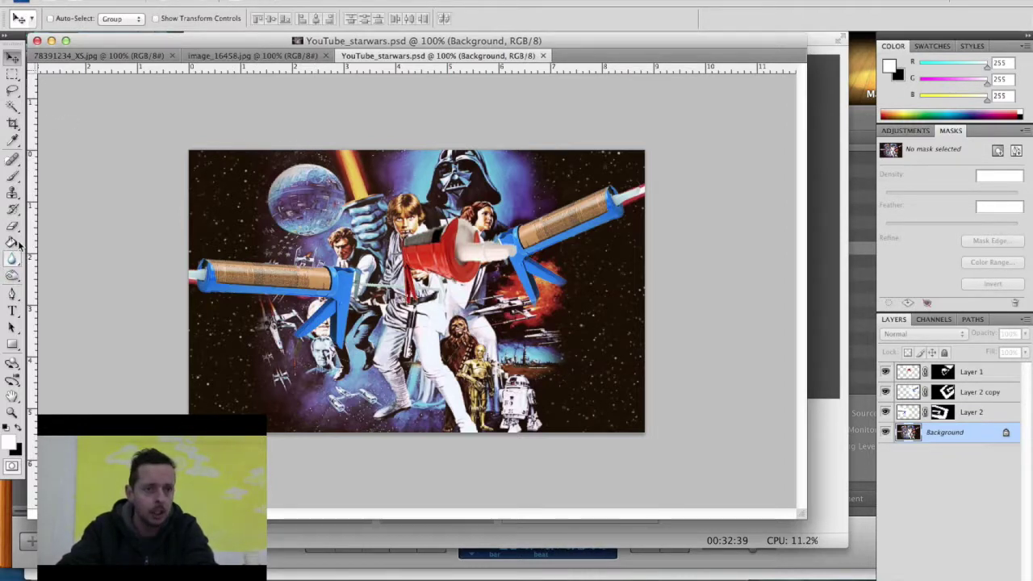
Type the two-line title CAULKING / MOLD on the poster and centre-align it
left_click(12, 311)
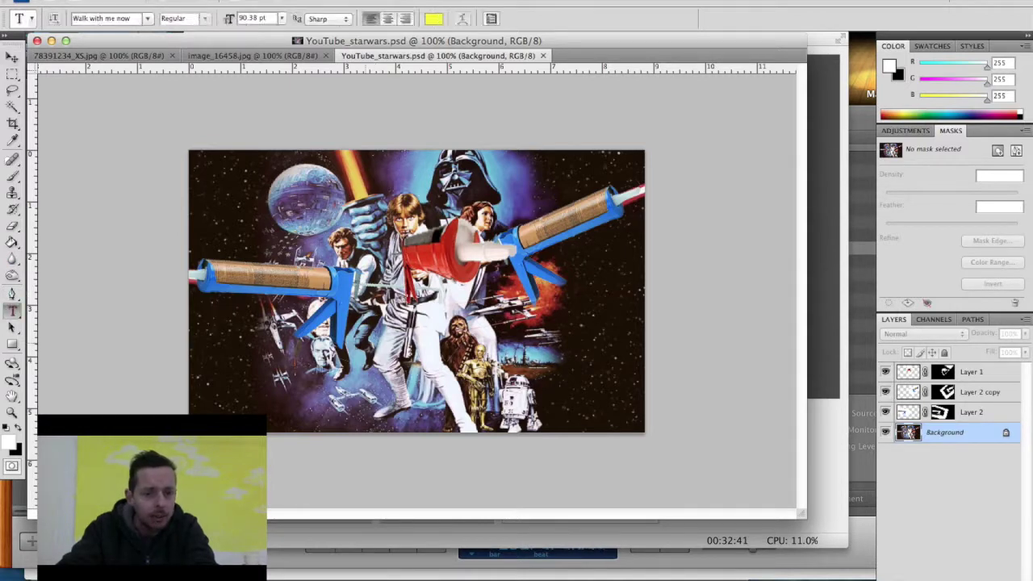
left_click(458, 400)
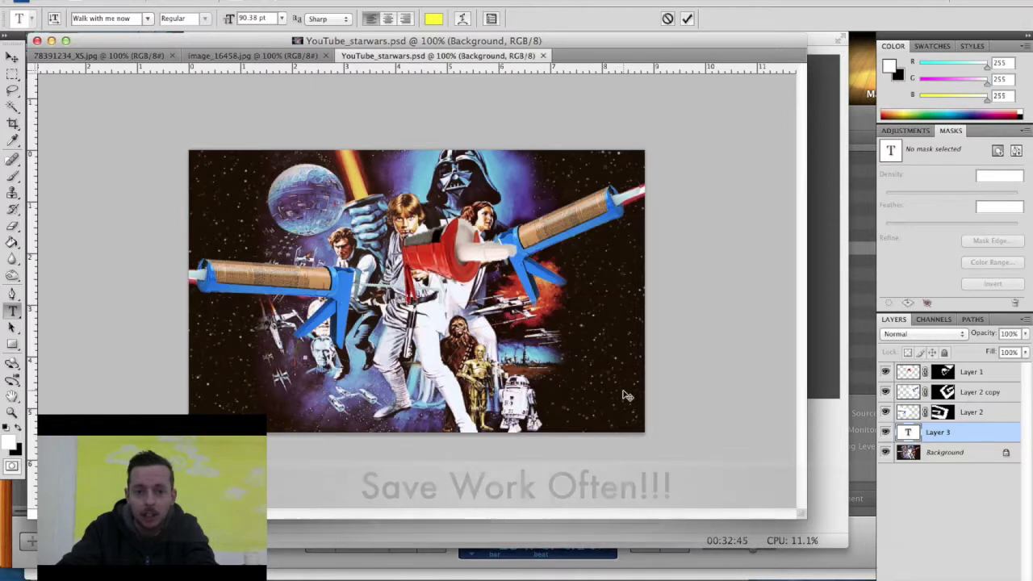
type("SAULKING")
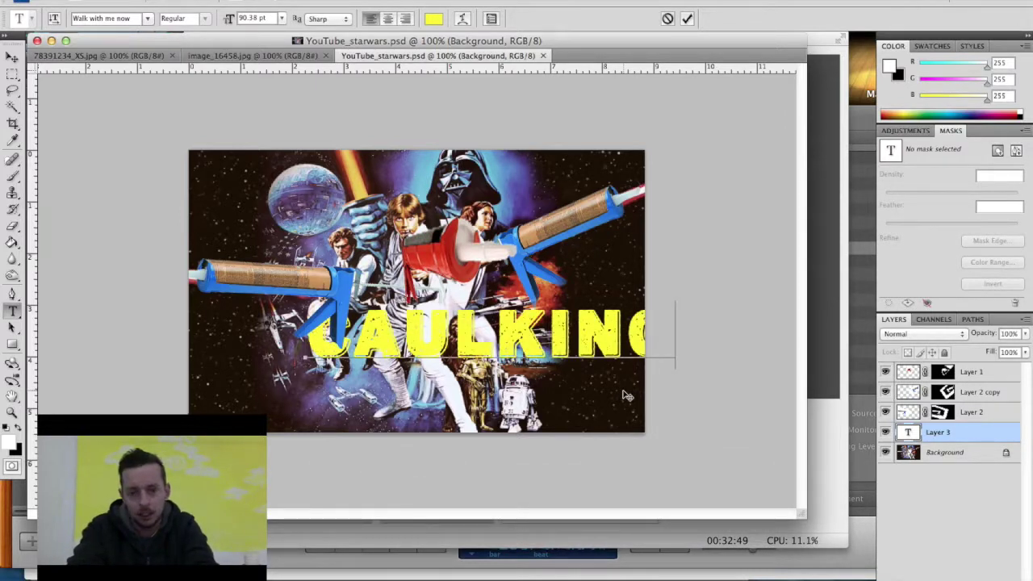
key("Return")
type("MOL")
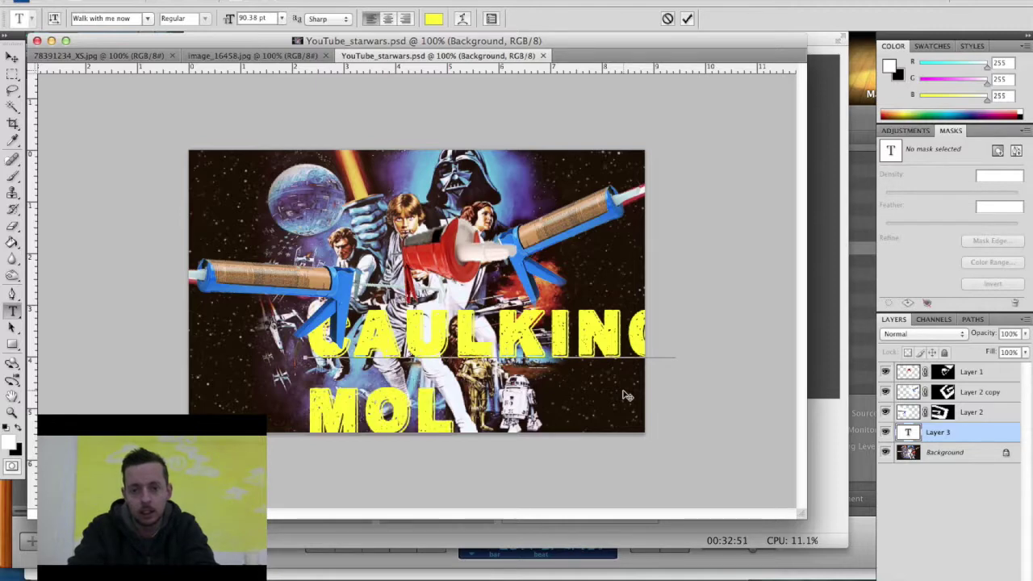
type("D")
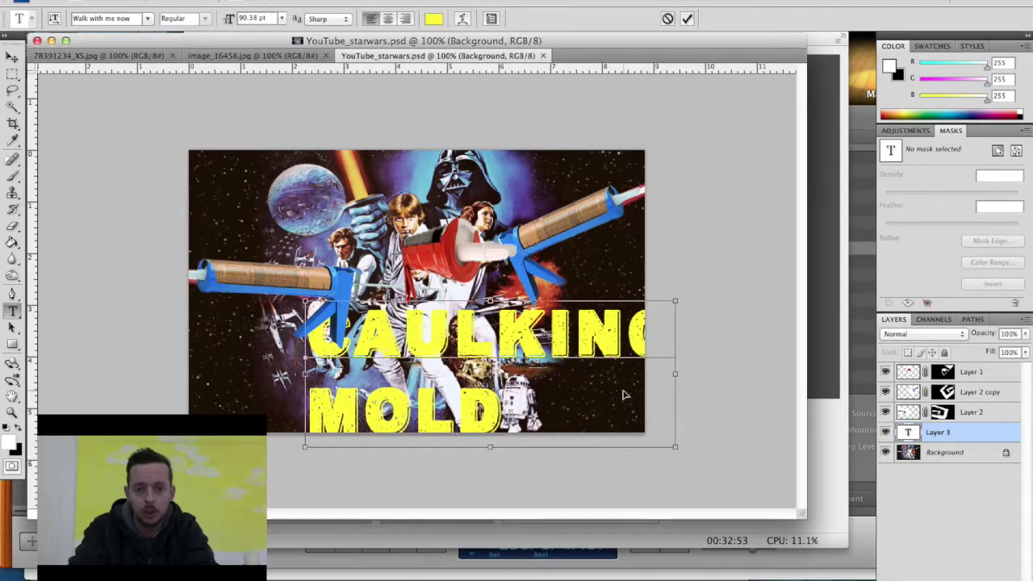
key("super+a")
left_click(387, 18)
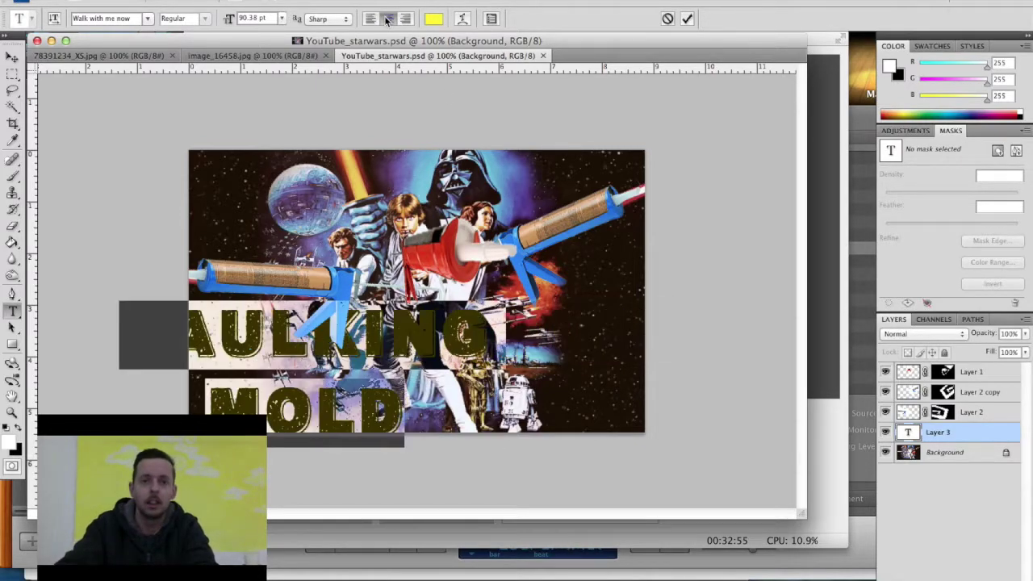
Centre the title on the poster and move its text layer to the top of the stack
left_click(12, 57)
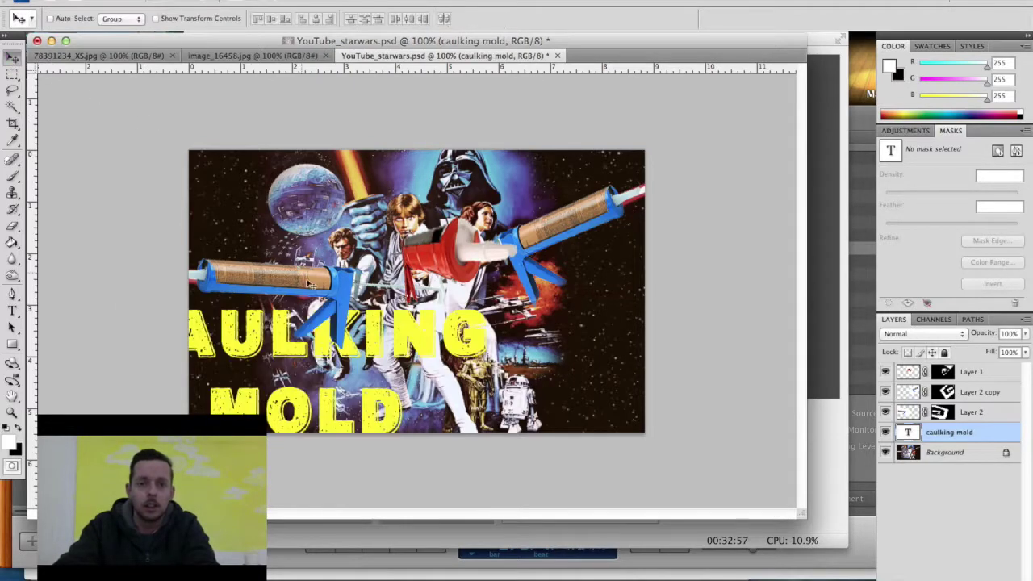
left_click_drag(395, 341, 511, 327)
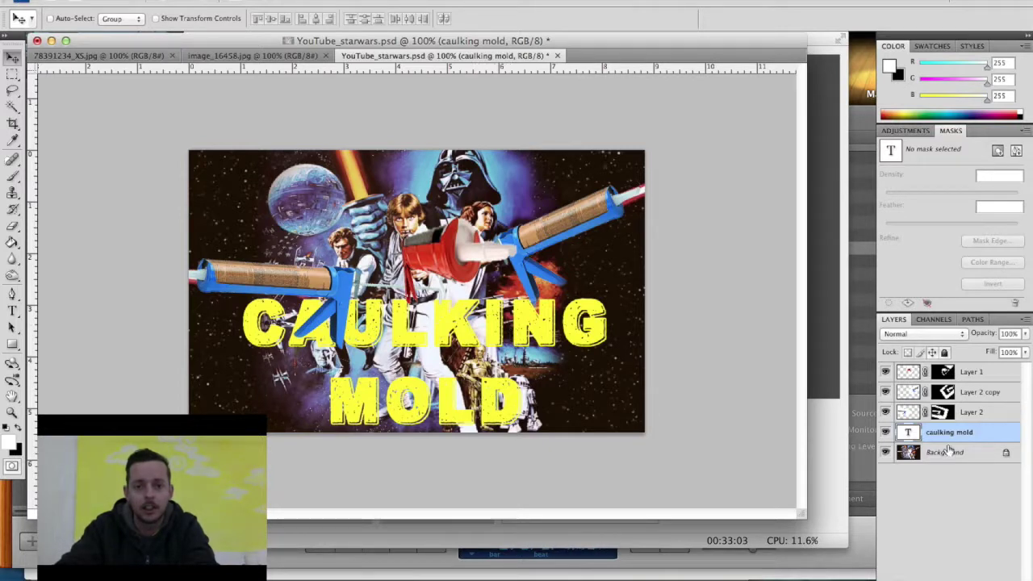
left_click_drag(907, 432, 906, 370)
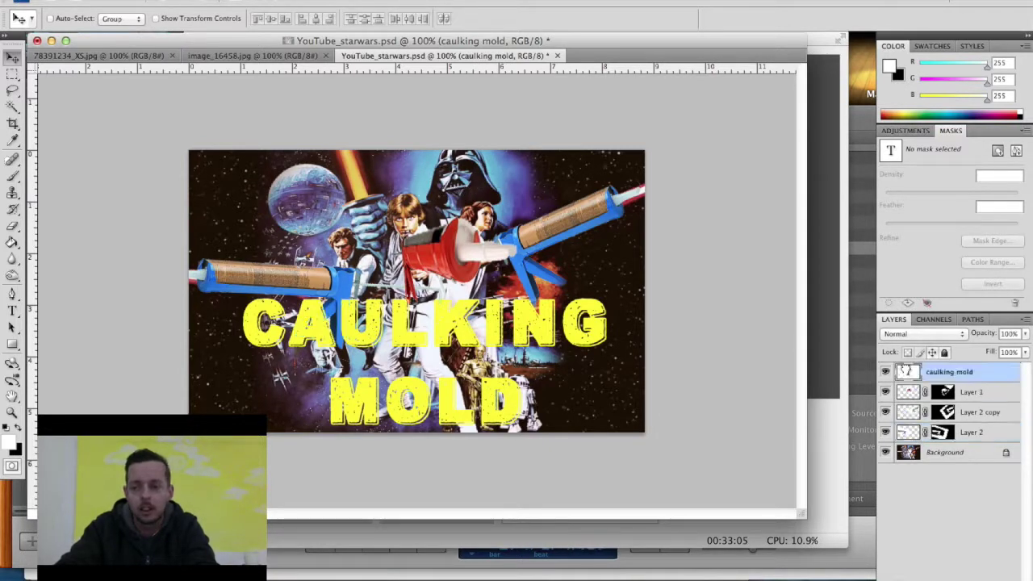
Set the word MOLD in the title to 72 pt
double_click(908, 373)
double_click(428, 400)
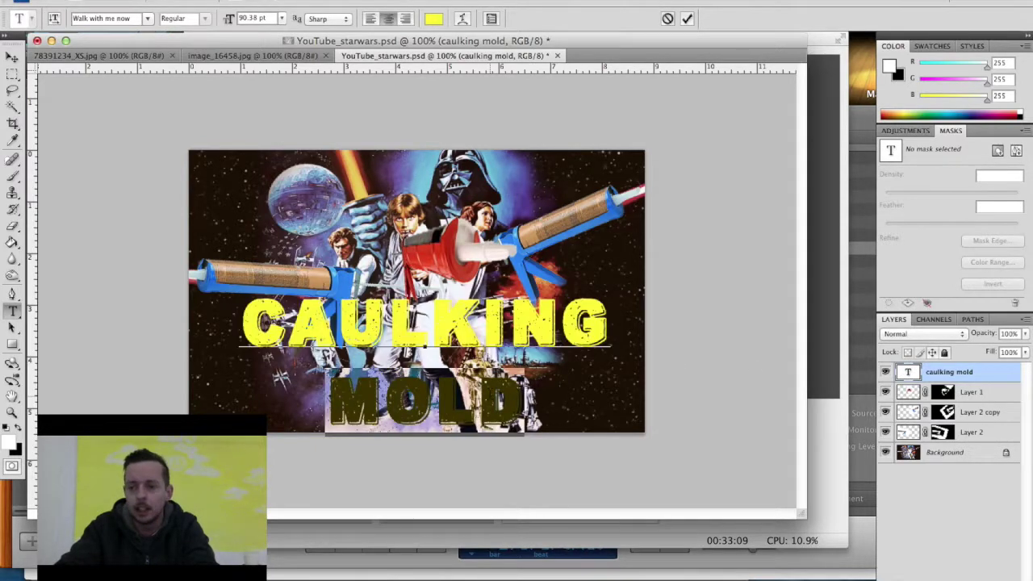
left_click(281, 18)
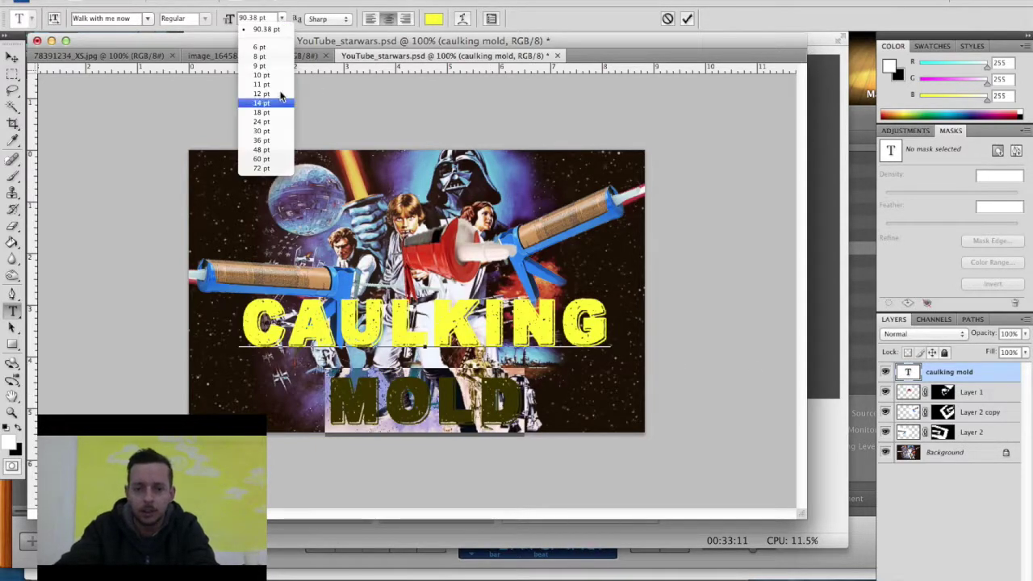
left_click(261, 168)
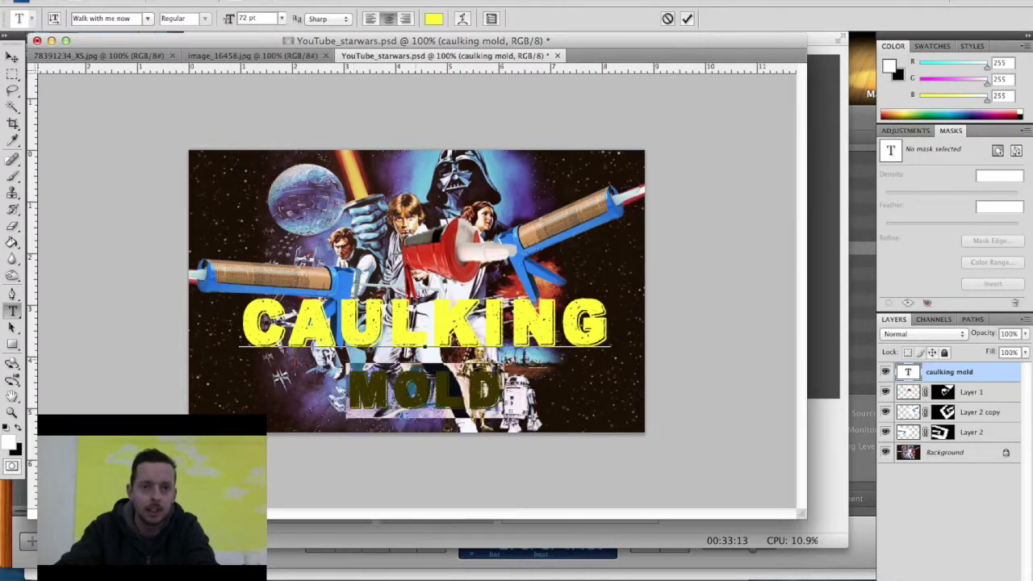
Nudge the title down slightly and save the poster
left_click(12, 59)
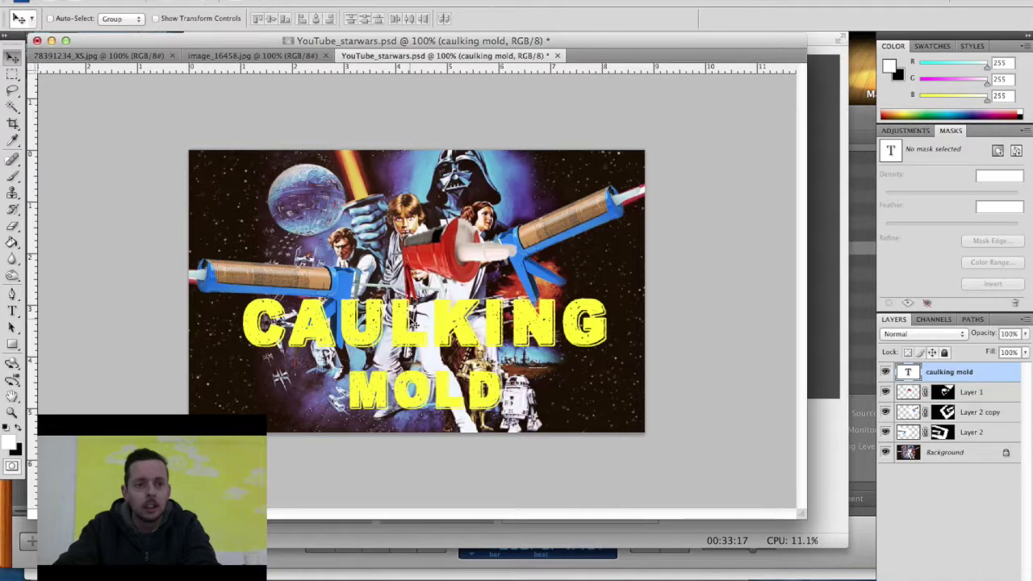
key("shift+Down")
key("shift+Down")
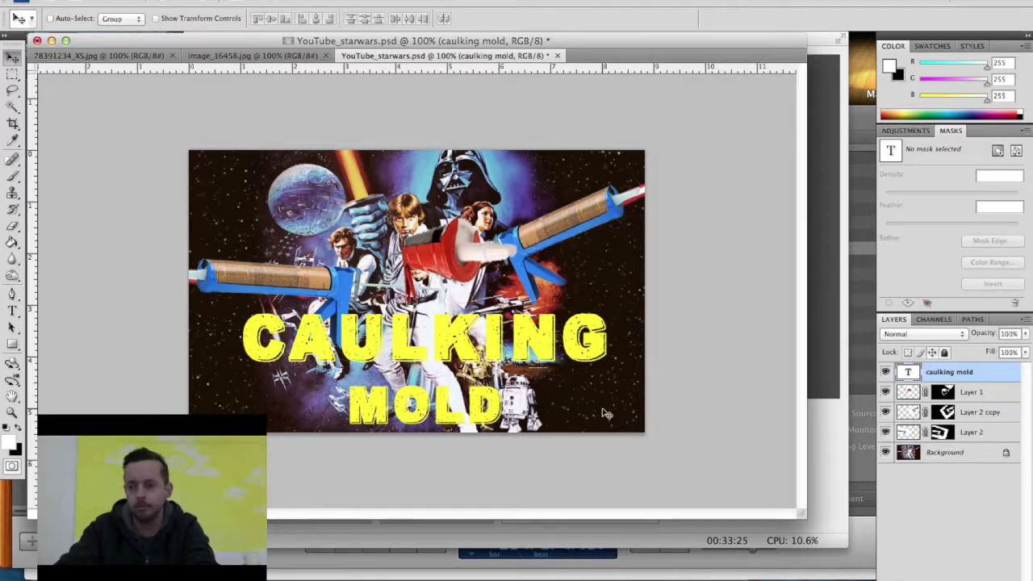
key("super+s")
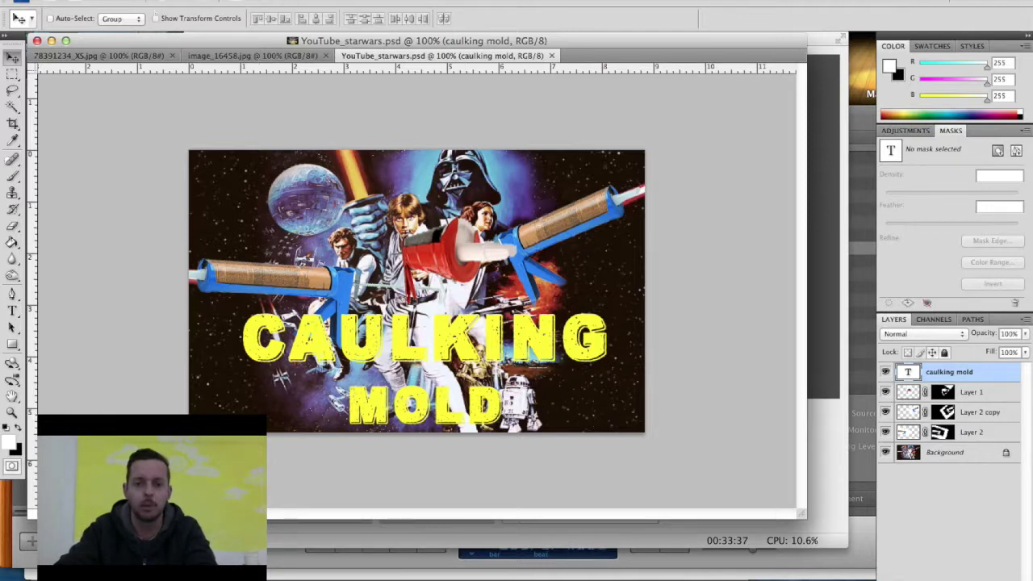
left_click(69, 0)
Save As JPEG, overwrite YouTube_starwars.jpg, and keep quality 12 (Maximum)
mouse_move(117, 0)
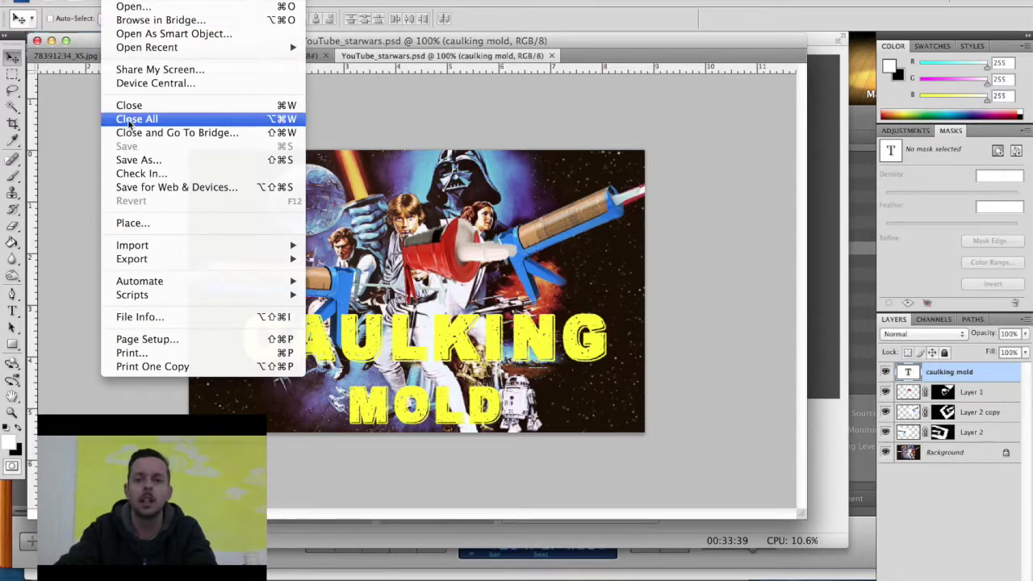
left_click(137, 160)
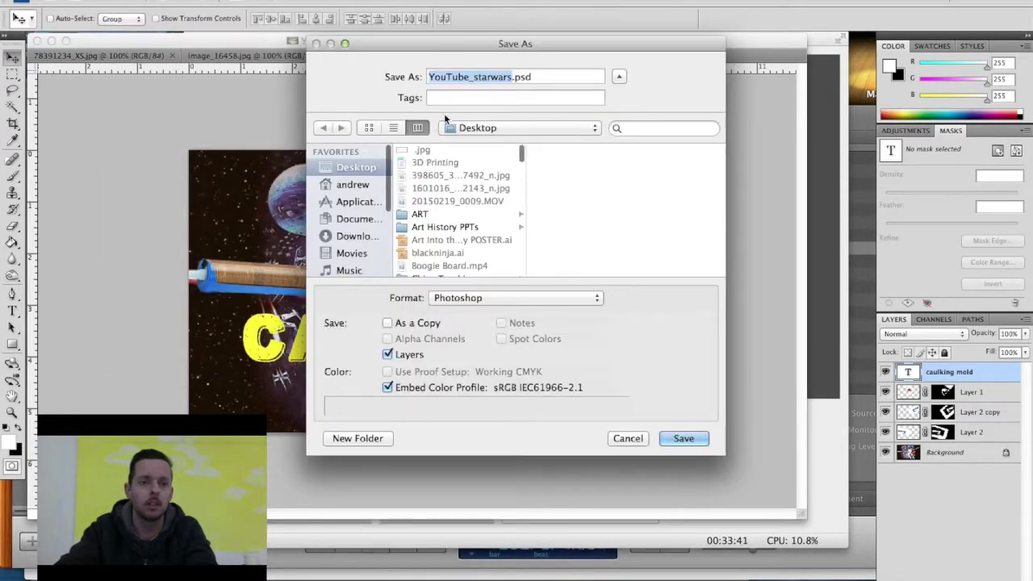
left_click(463, 298)
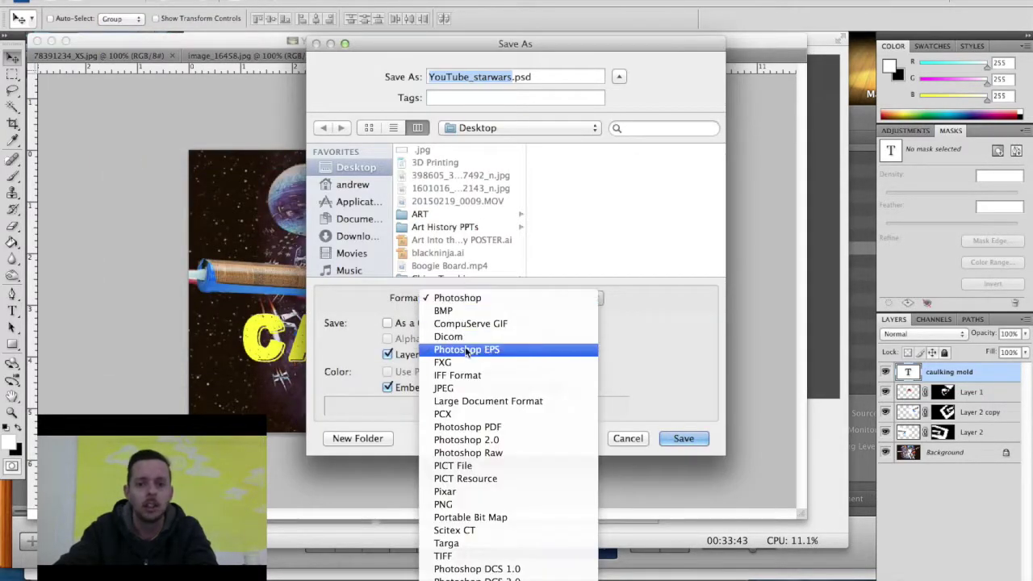
left_click(460, 390)
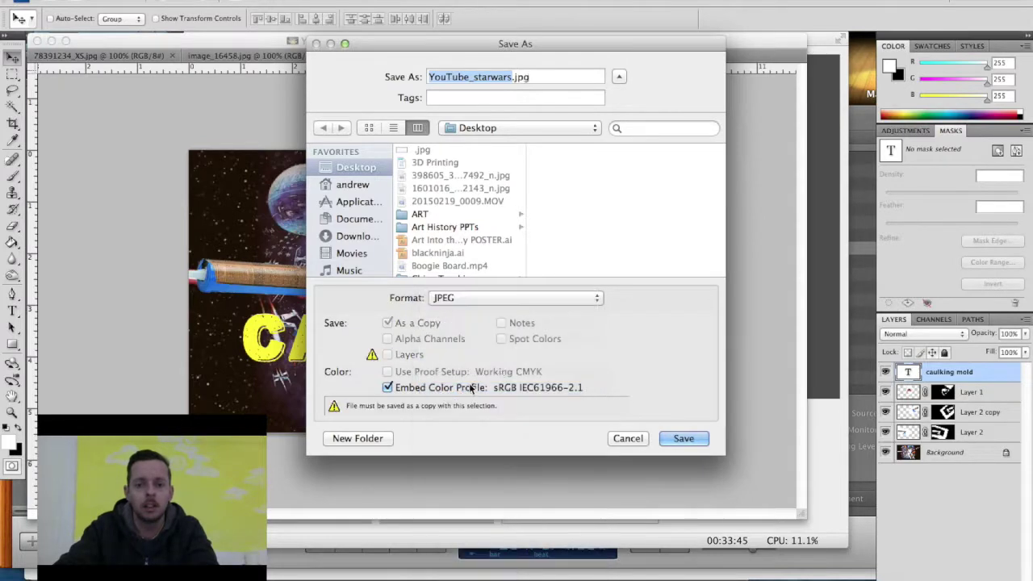
left_click(684, 439)
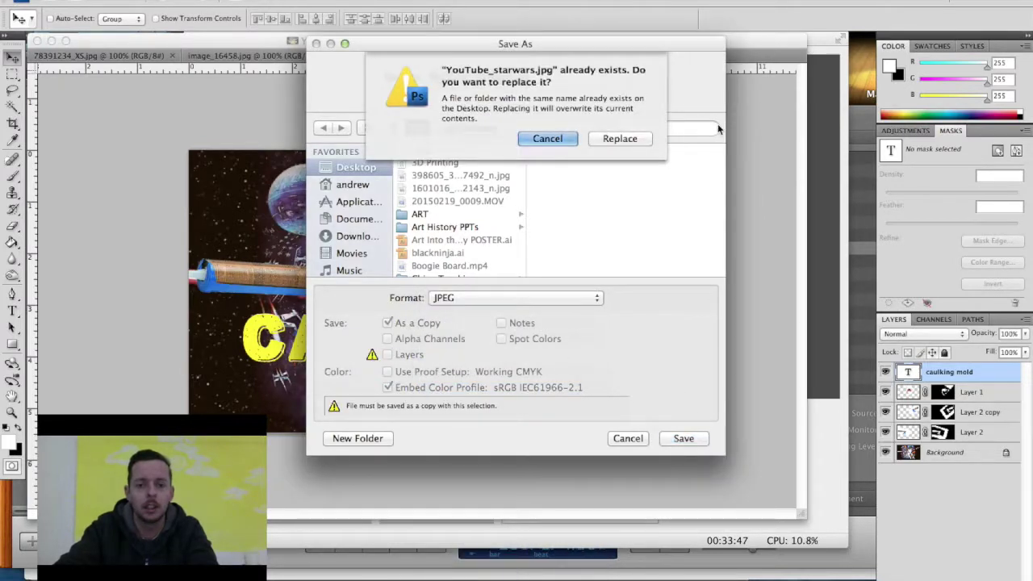
left_click(643, 139)
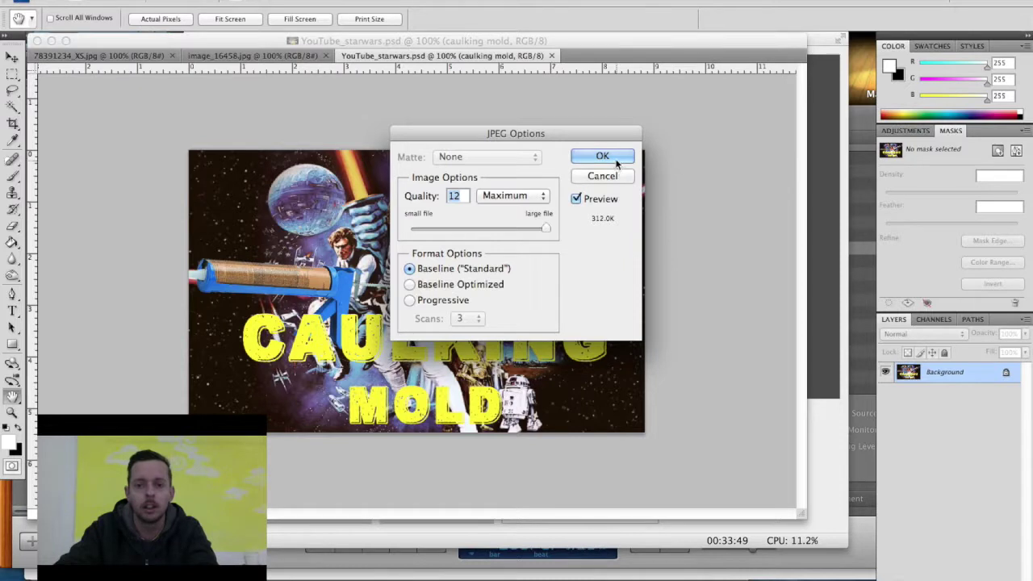
left_click(583, 156)
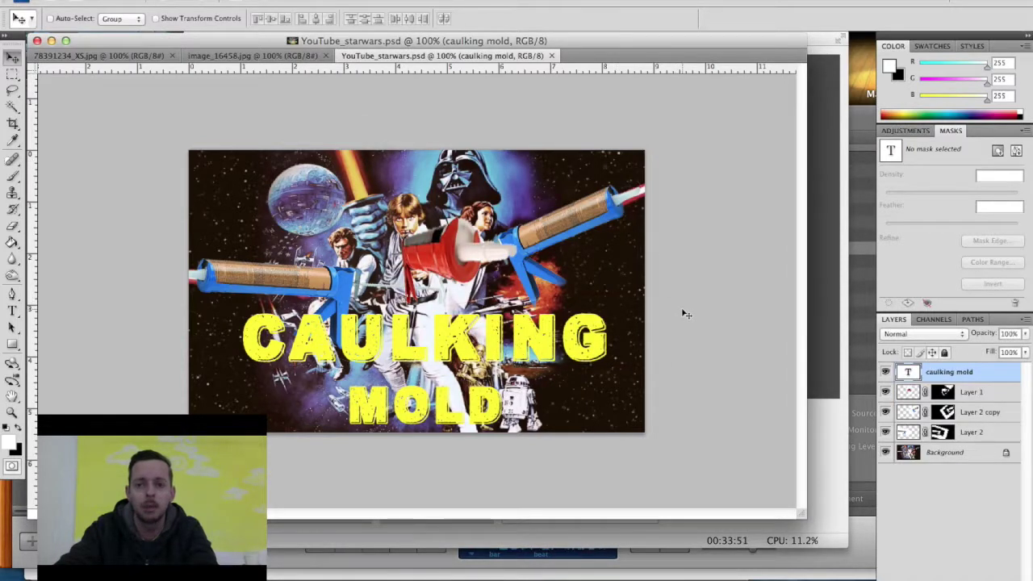